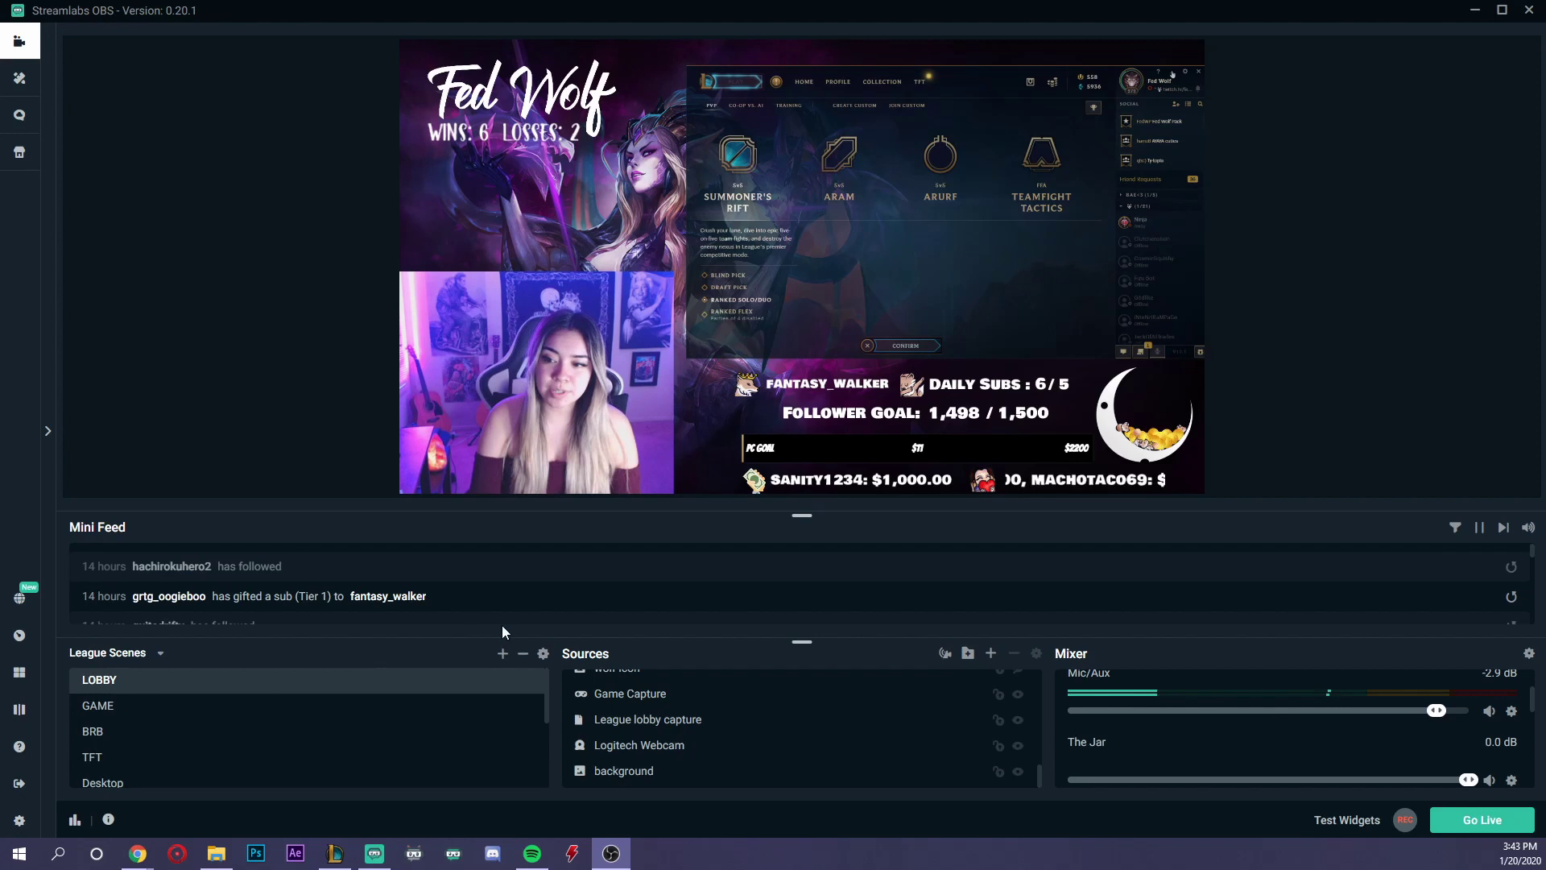
Check the existing Alert Box source, then pick Browser Source in the Add Source dialog.
scroll(735, 752, up, 5)
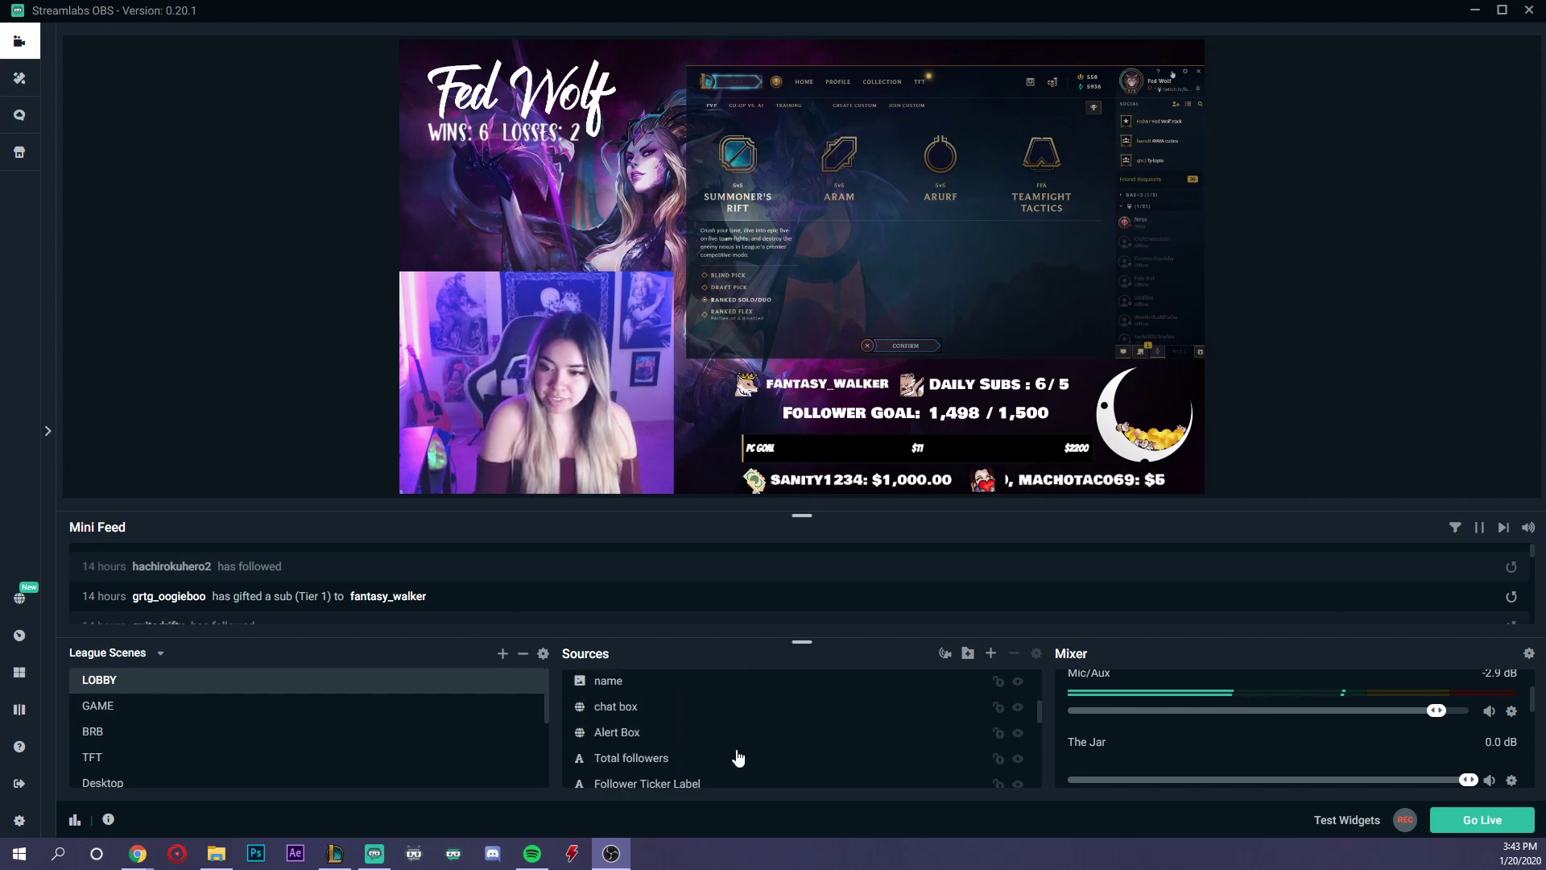
click(652, 734)
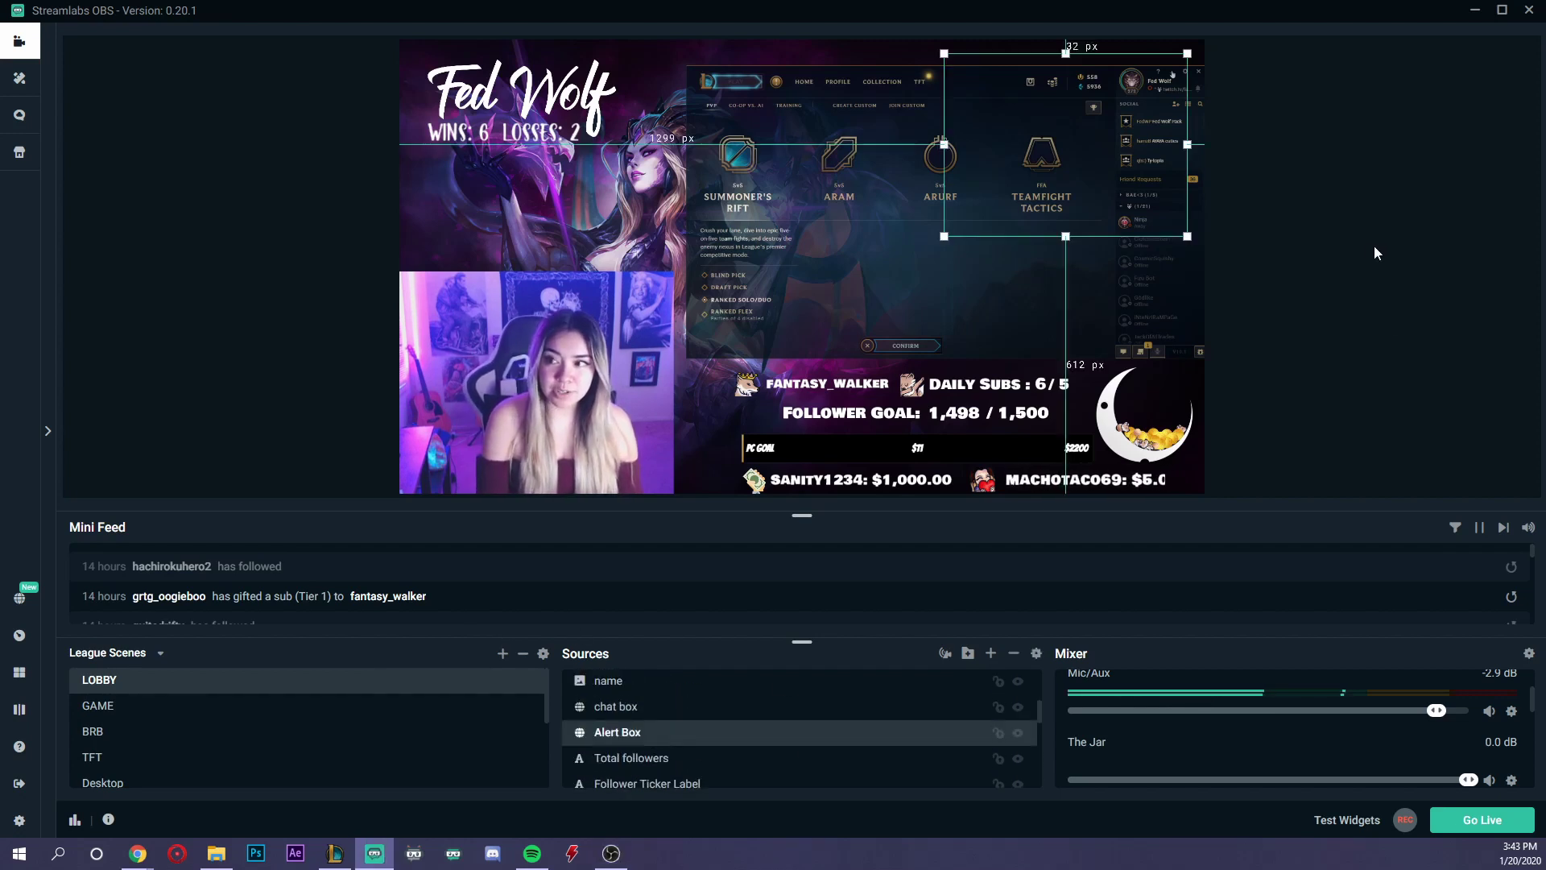
click(1398, 416)
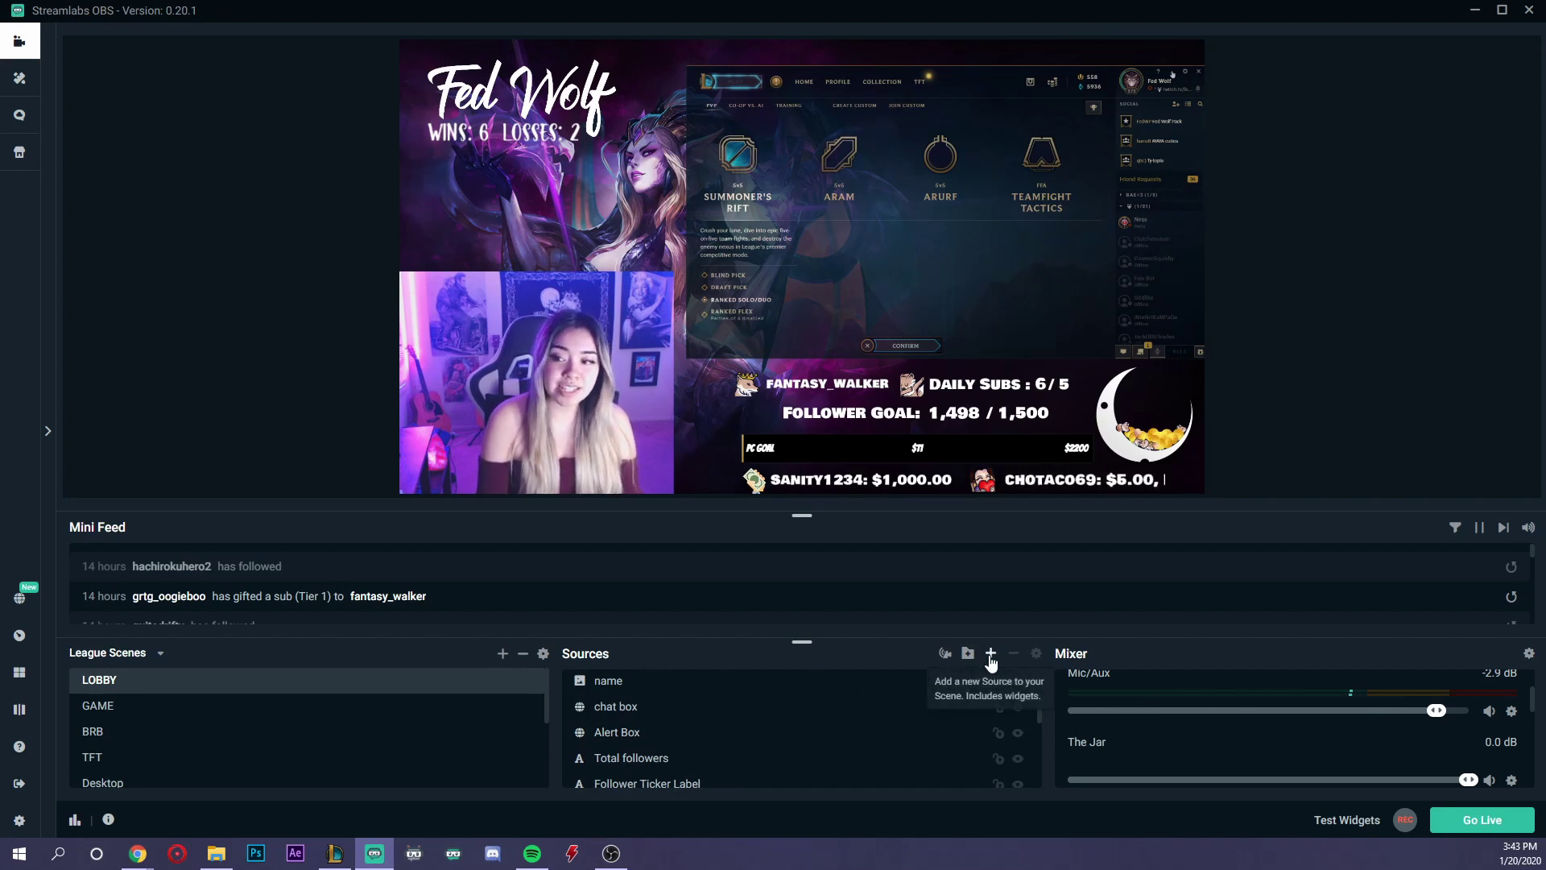
click(991, 653)
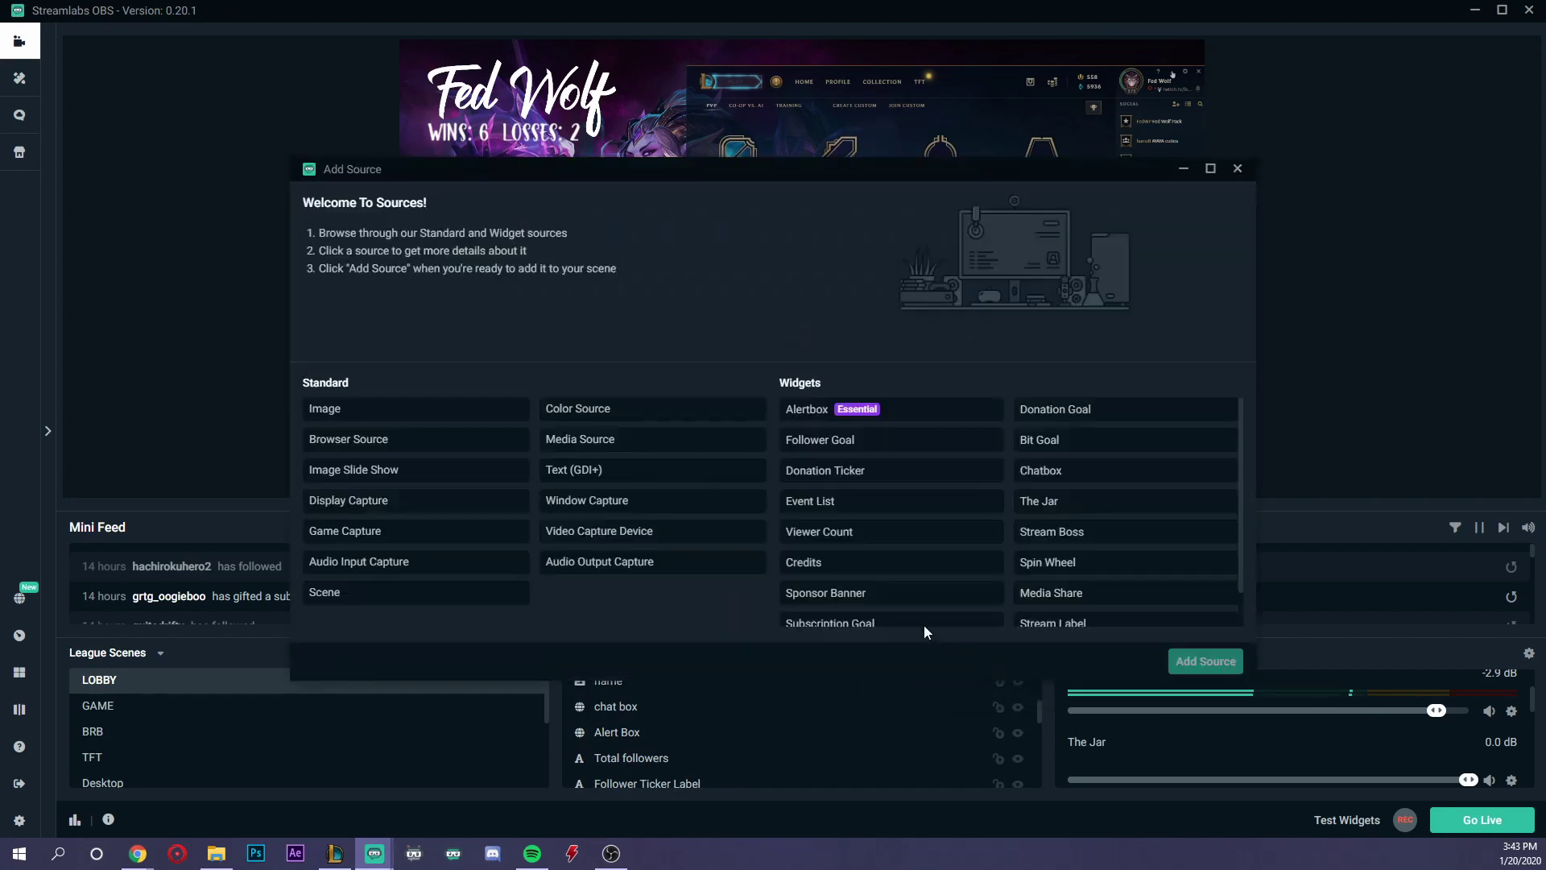
click(334, 447)
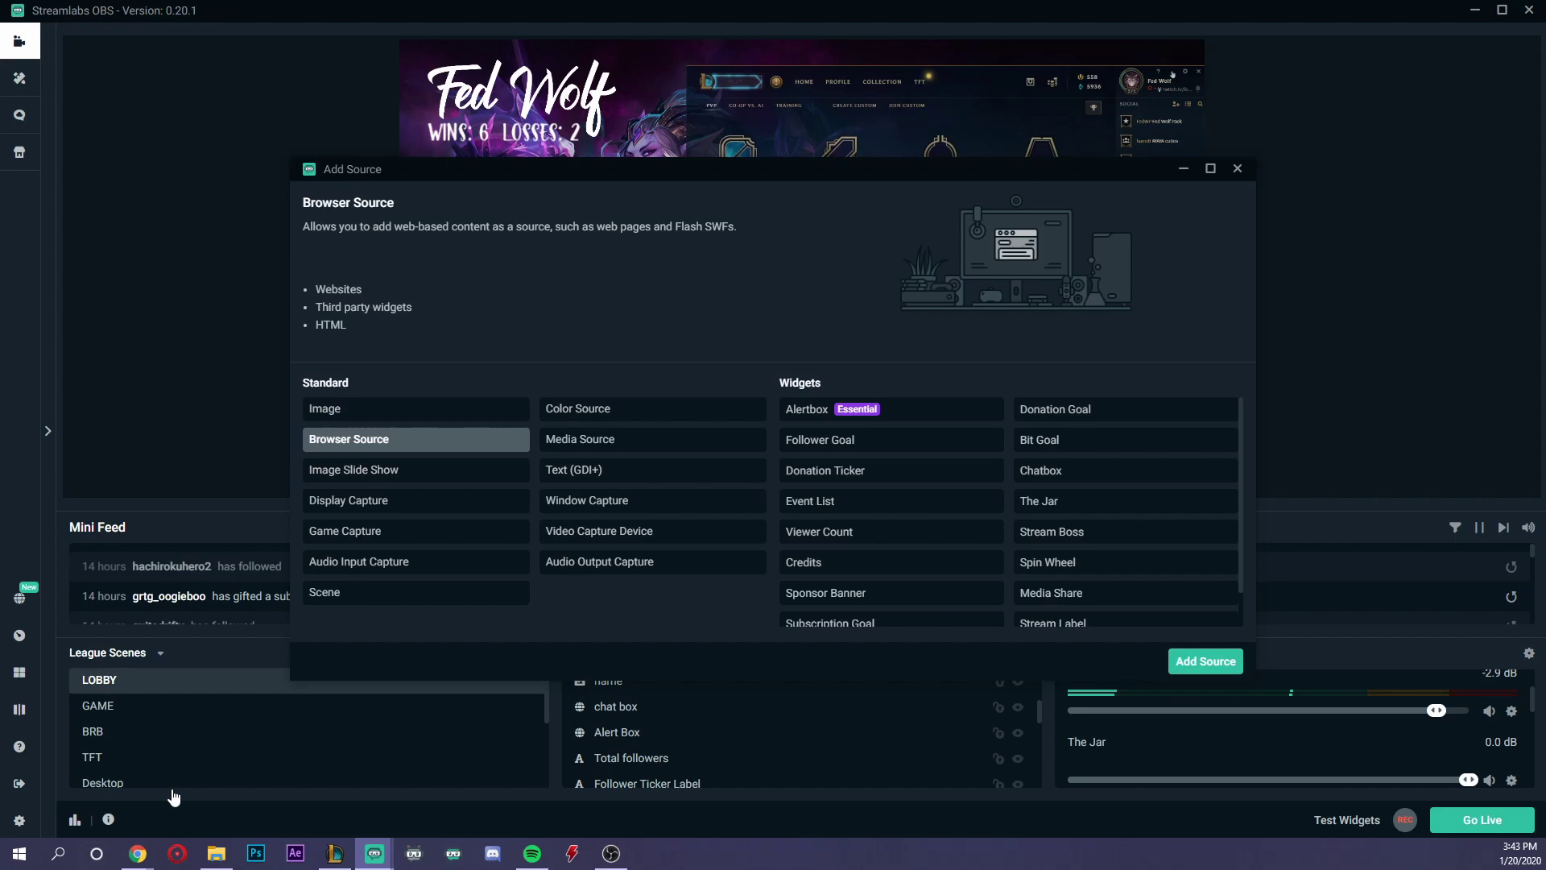
Switch to the Streamlabs website in Chrome, log in, and glance at the account menu.
mouse_move(134, 857)
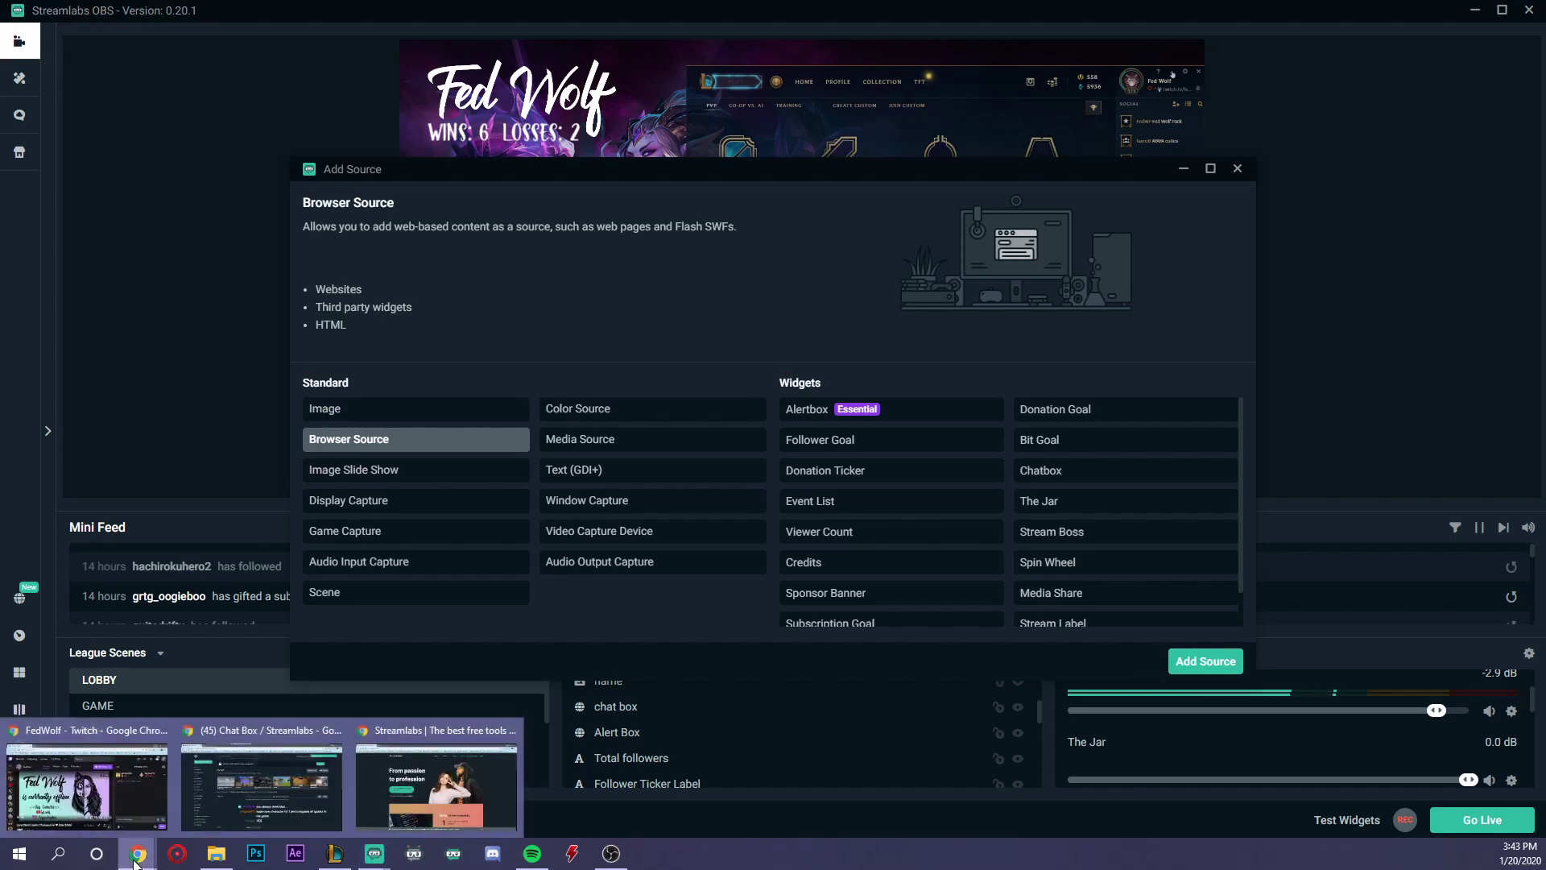
click(431, 785)
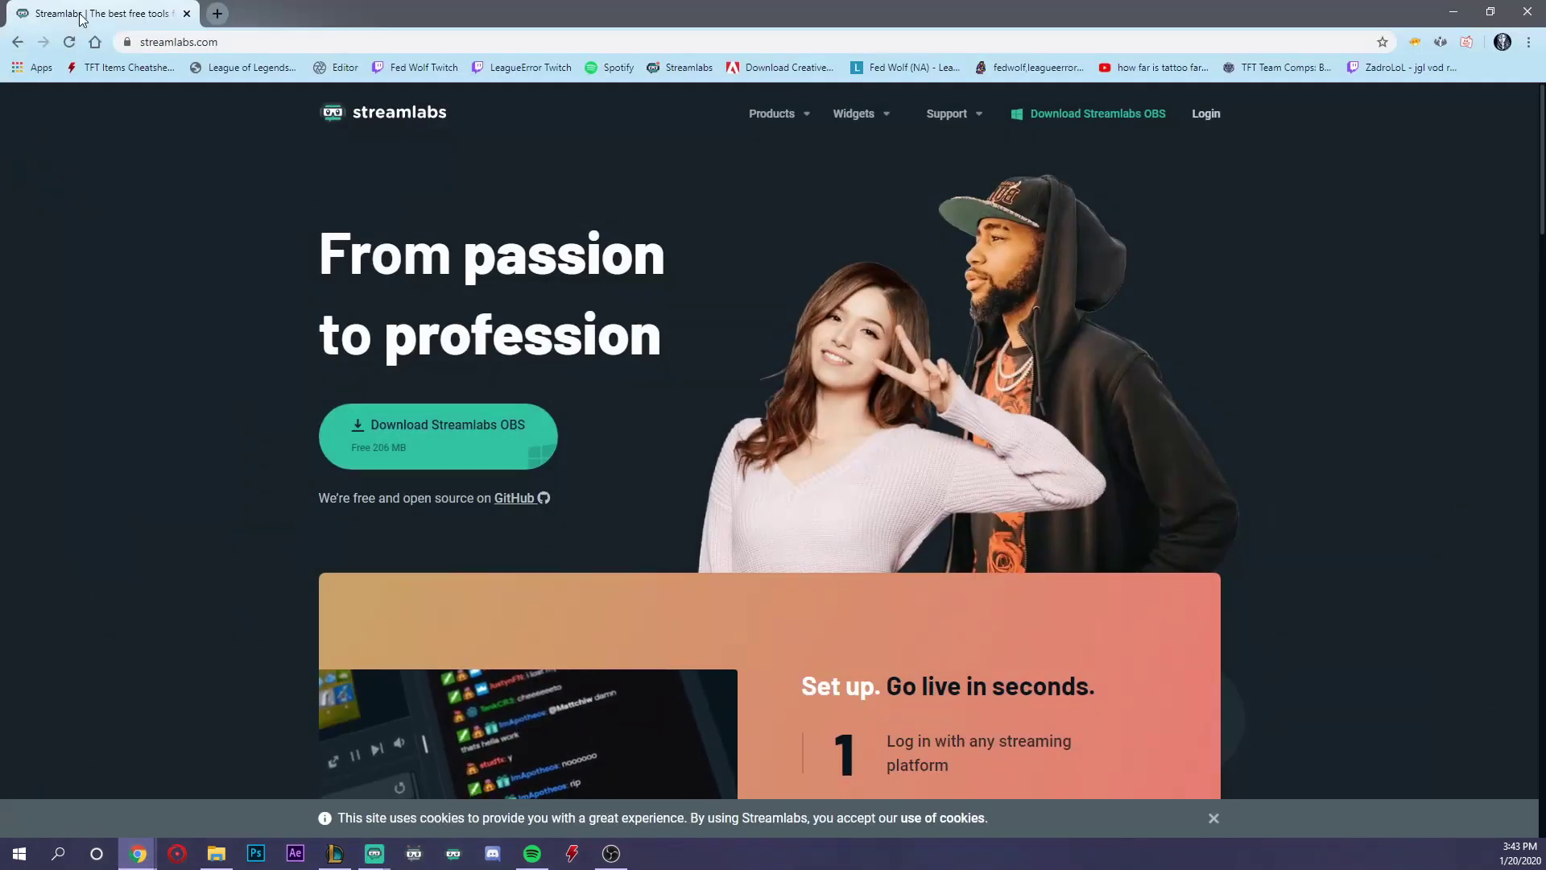
click(1201, 112)
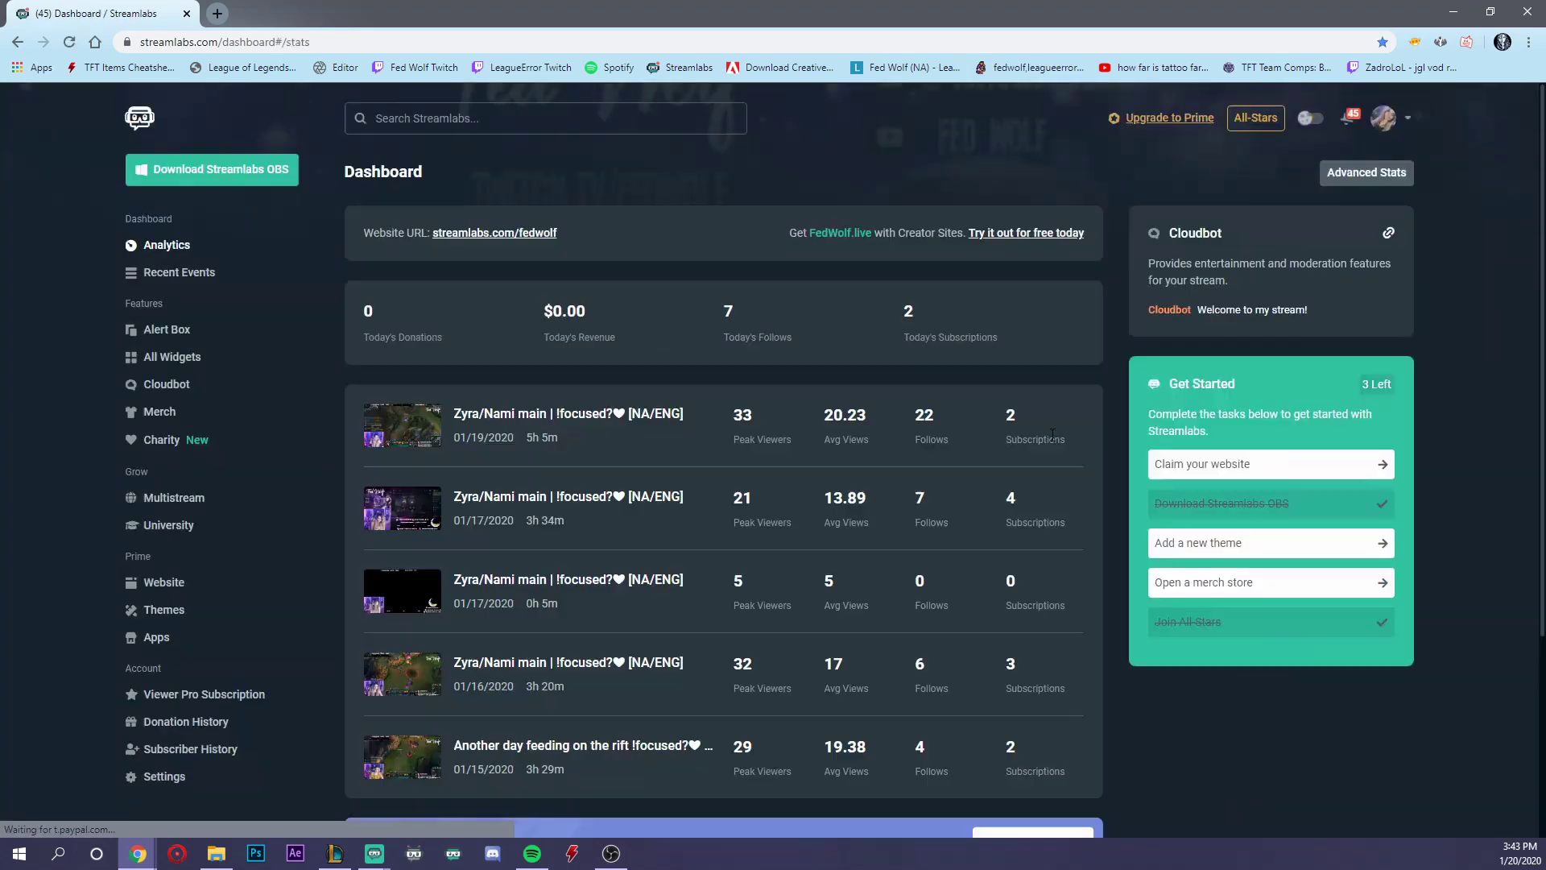
click(1408, 118)
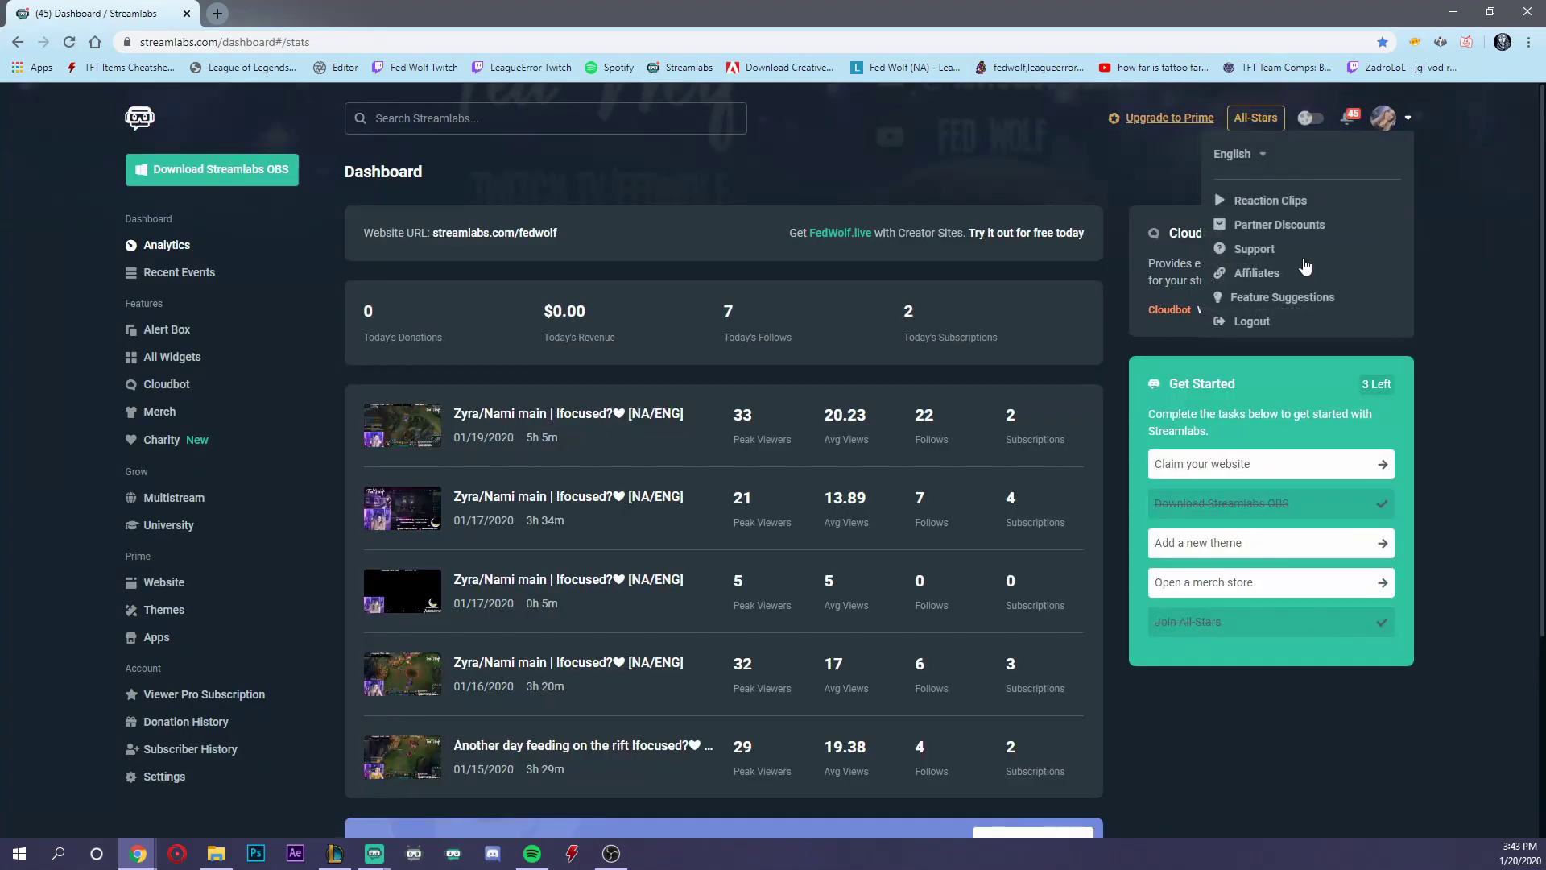
click(1481, 204)
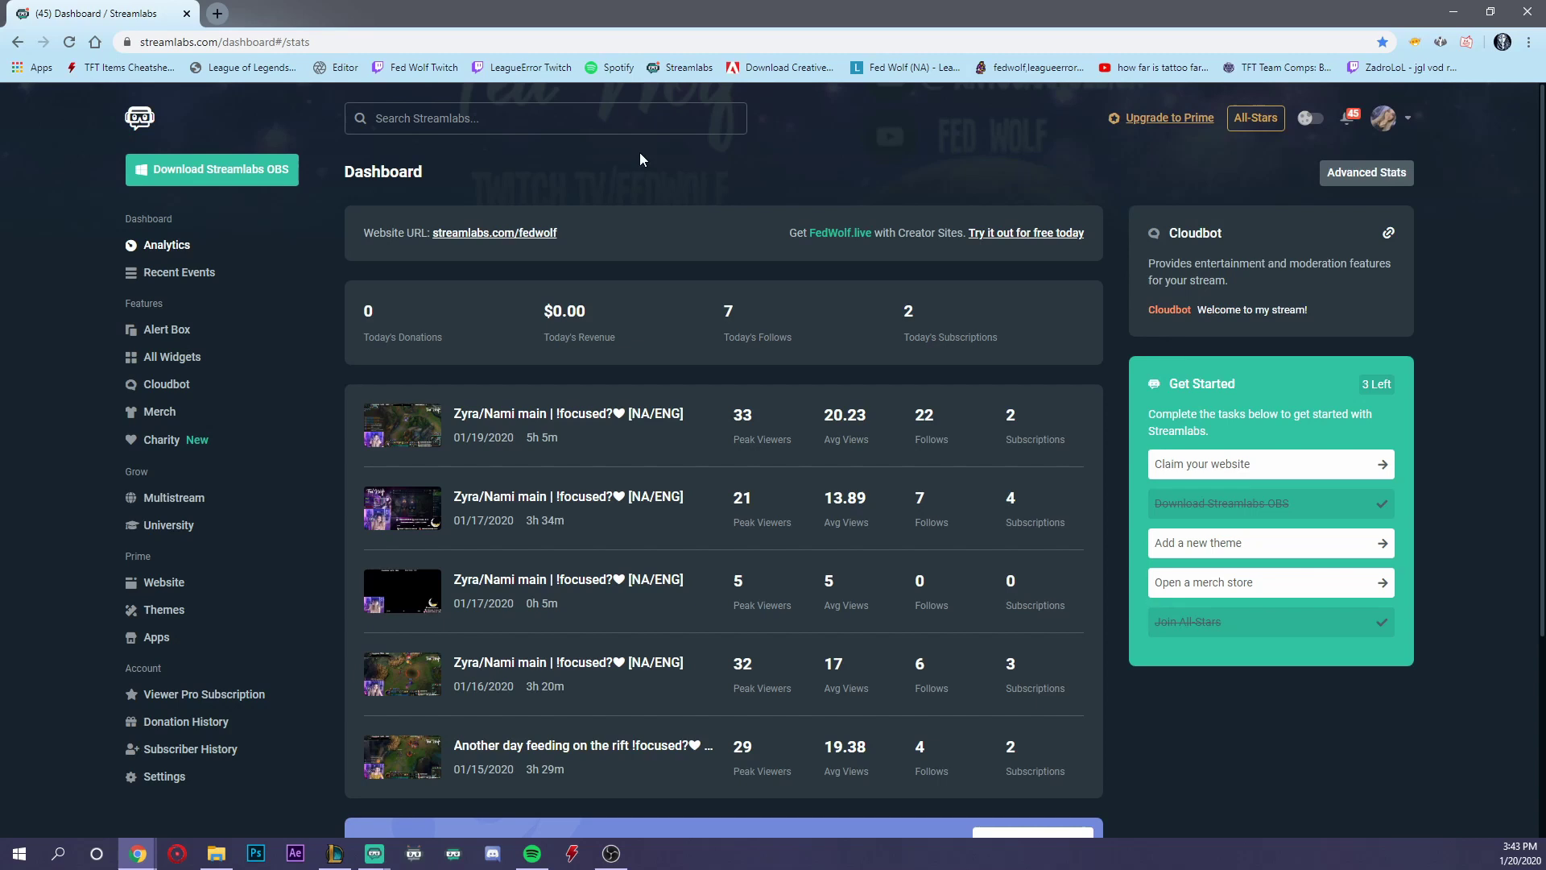
Open the Alert Box widget settings from the sidebar and scroll through them.
click(148, 336)
scroll(791, 618, down, 1)
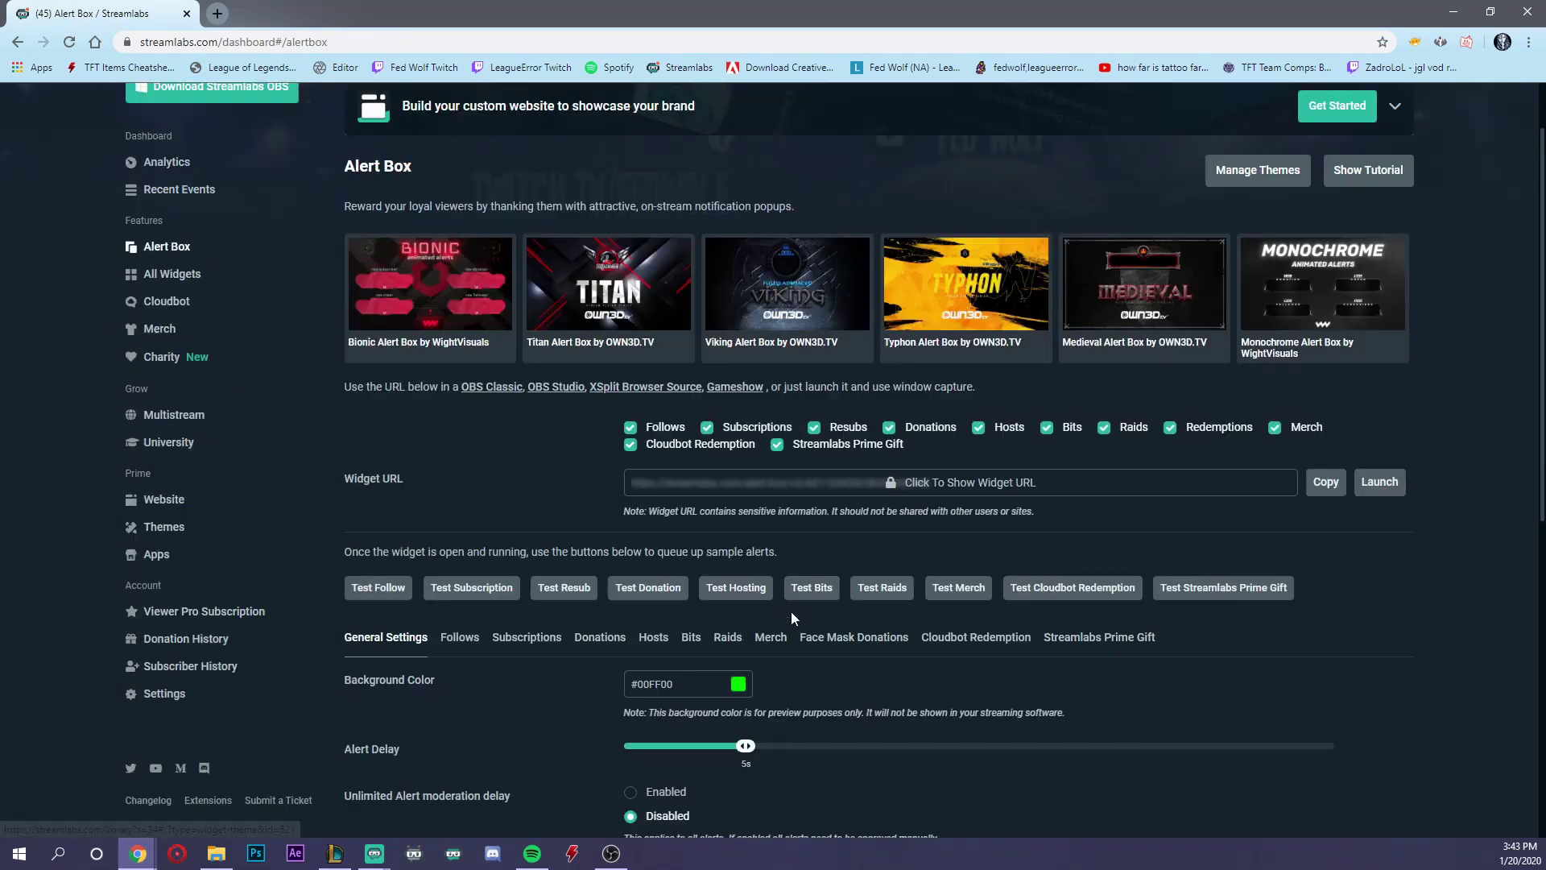
scroll(791, 618, down, 5)
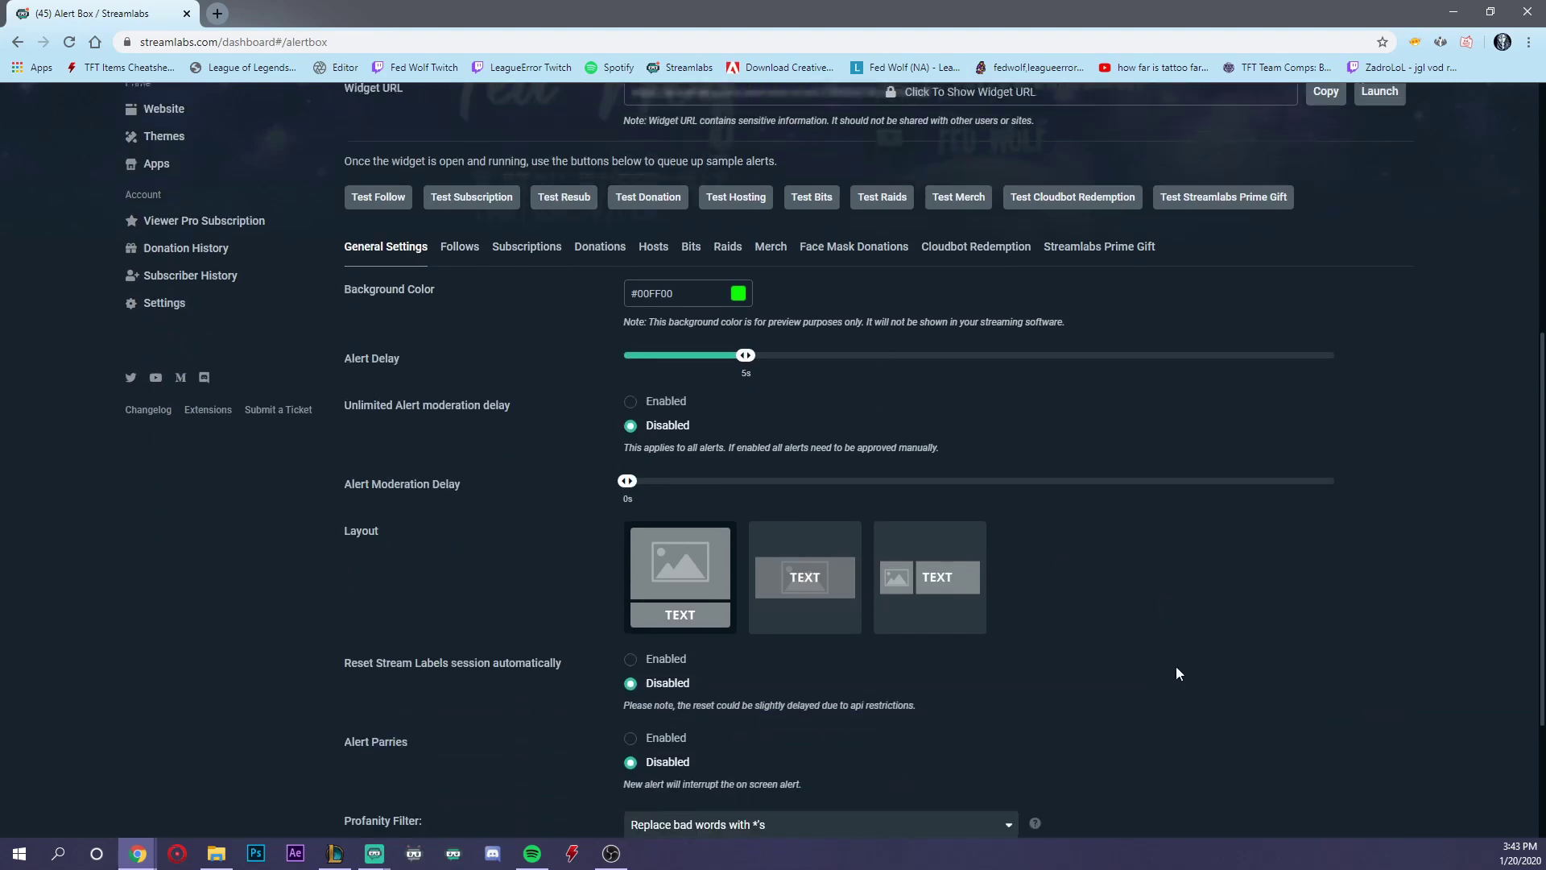
scroll(1184, 659, down, 2)
scroll(1189, 653, up, 3)
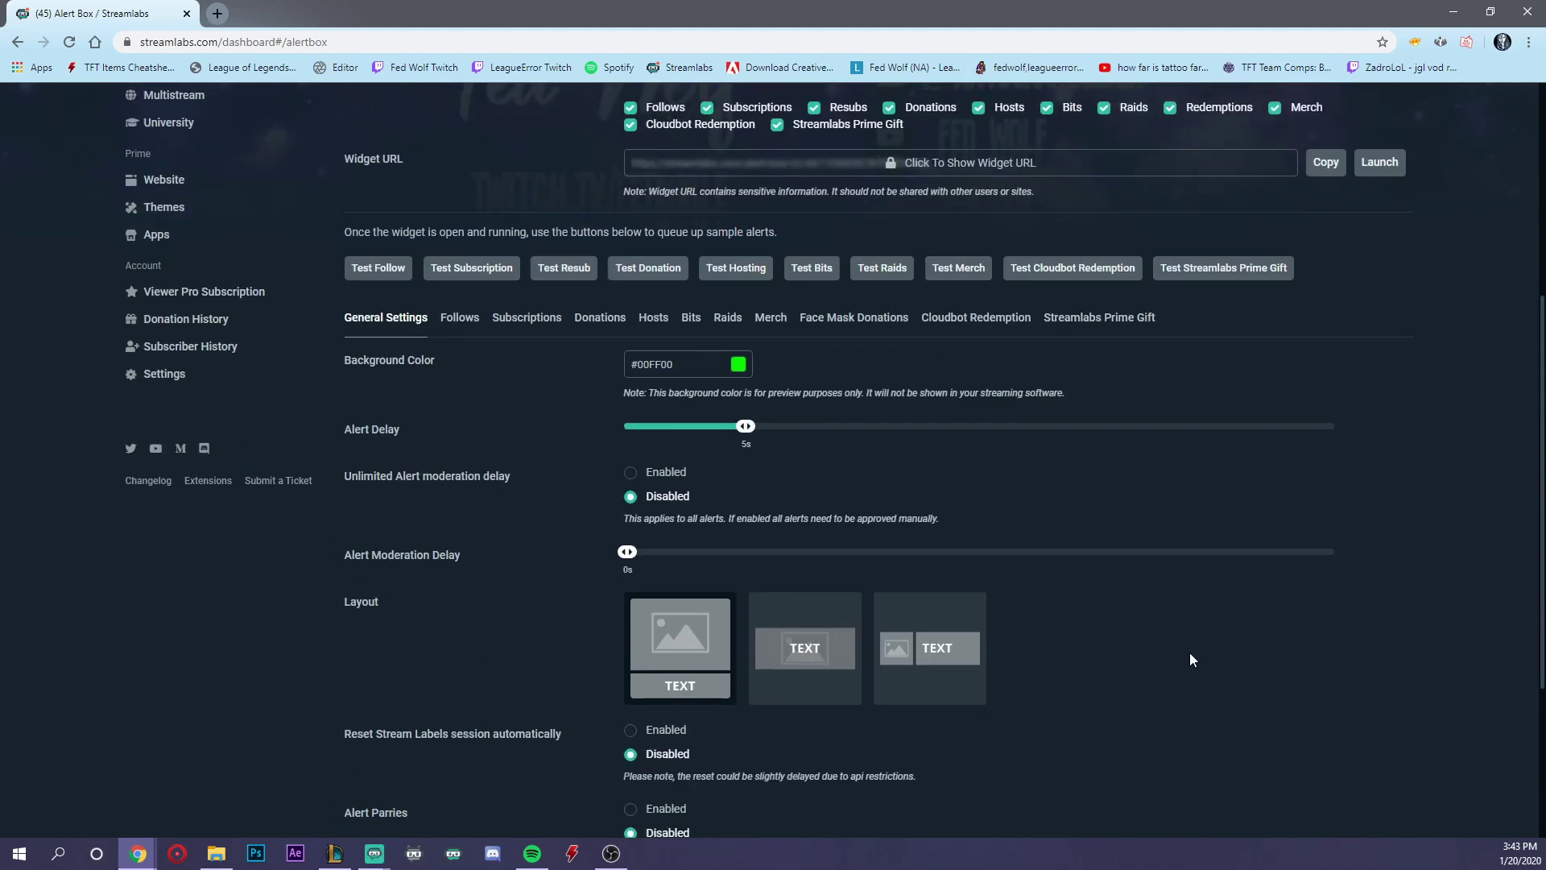
Review the Follows tab settings, including the follow message template text.
click(470, 321)
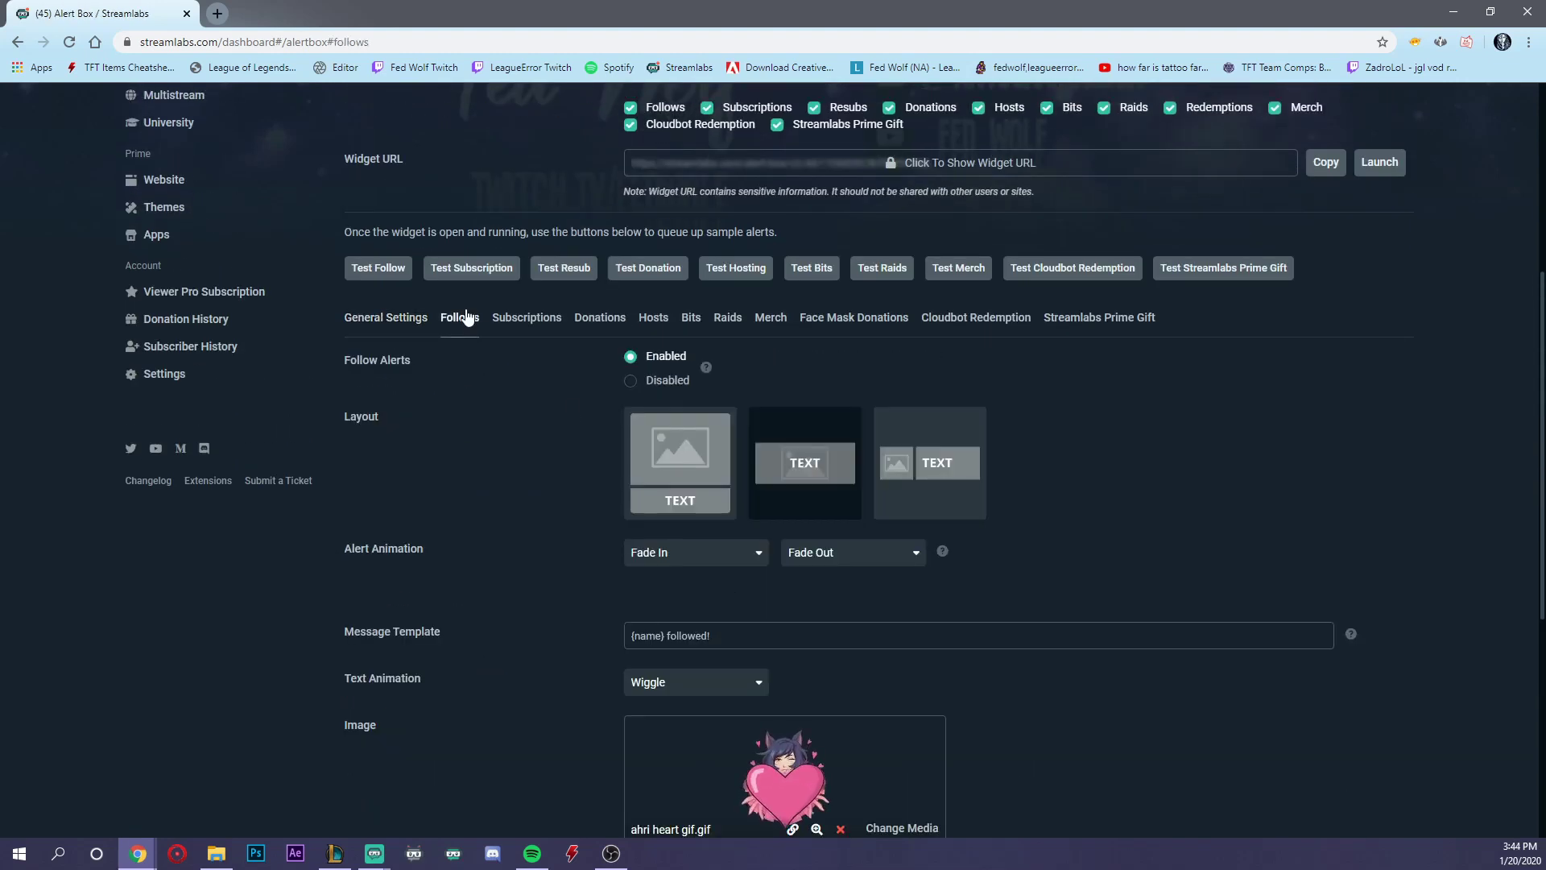
scroll(496, 529, down, 3)
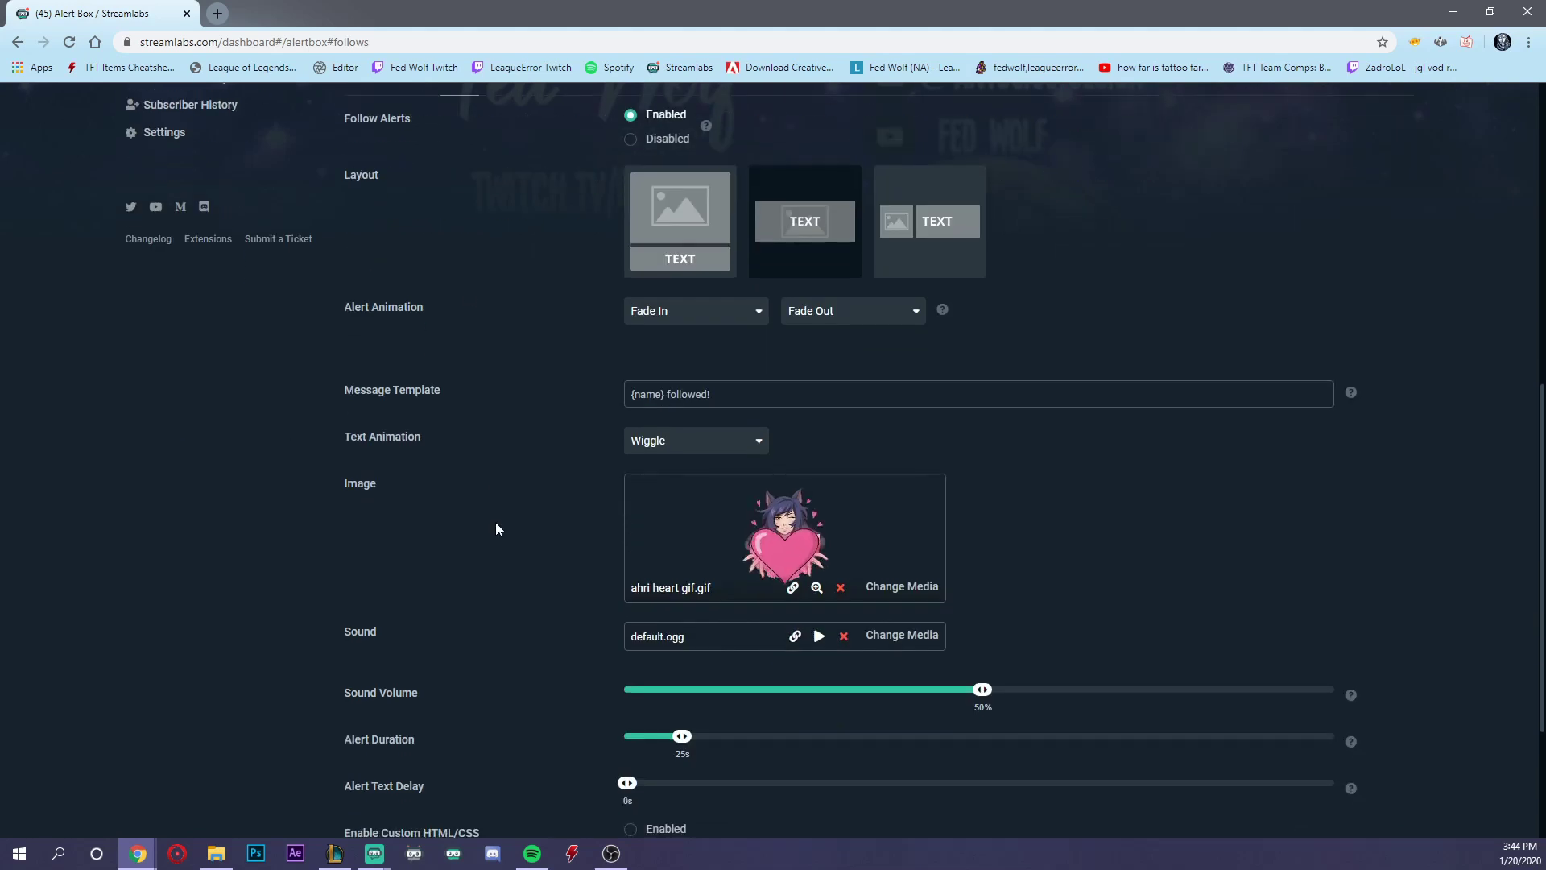
scroll(531, 435, up, 2)
scroll(549, 411, down, 2)
scroll(555, 404, down, 1)
triple_click(706, 394)
click(711, 394)
drag(684, 394, 710, 394)
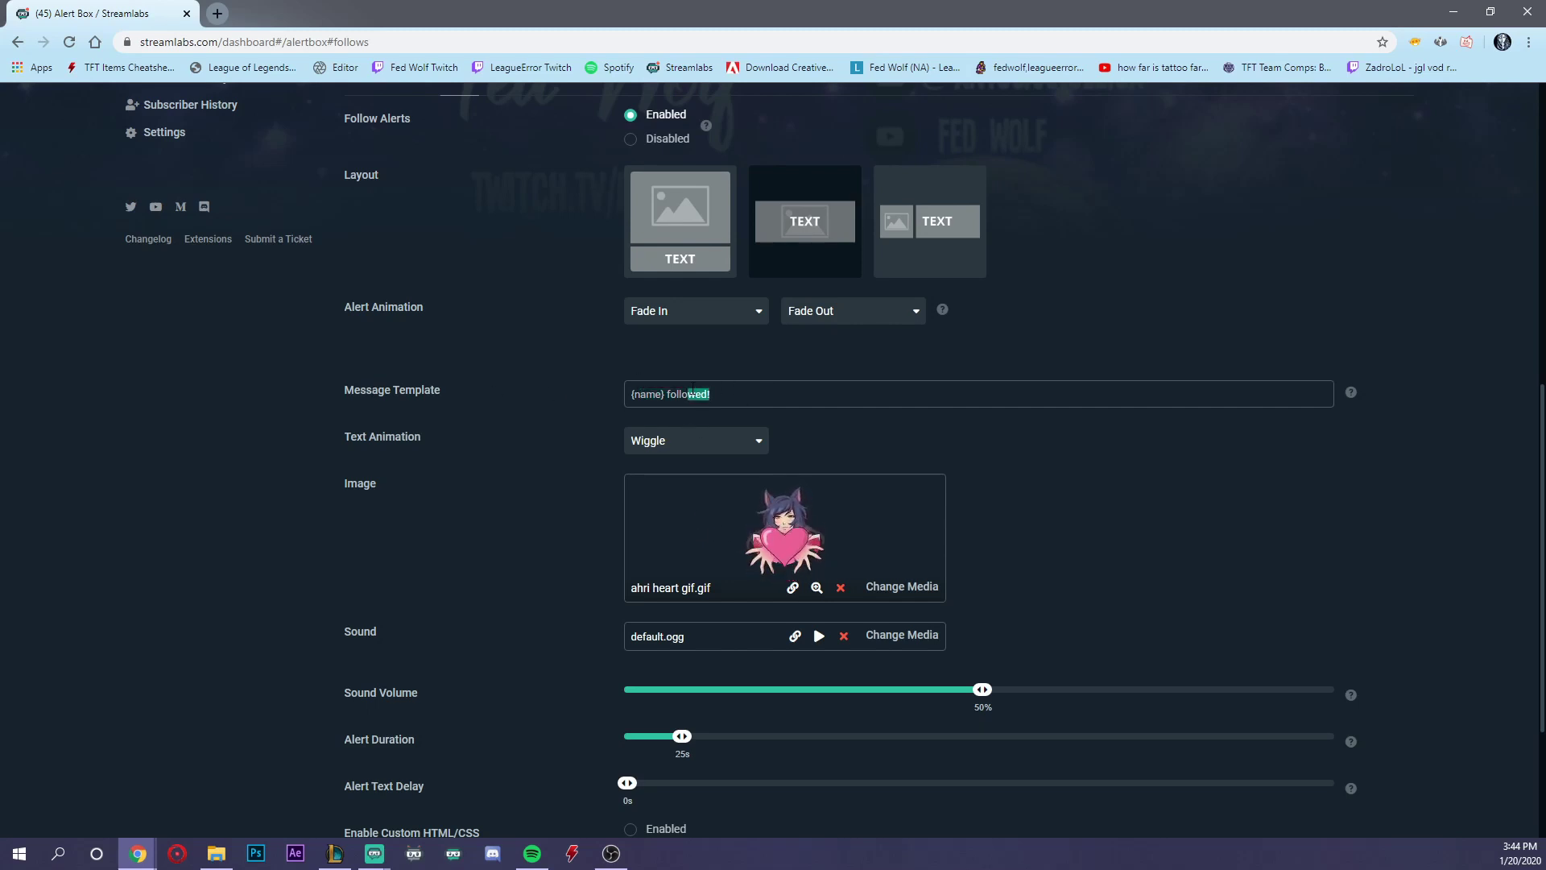
click(711, 393)
scroll(718, 453, down, 2)
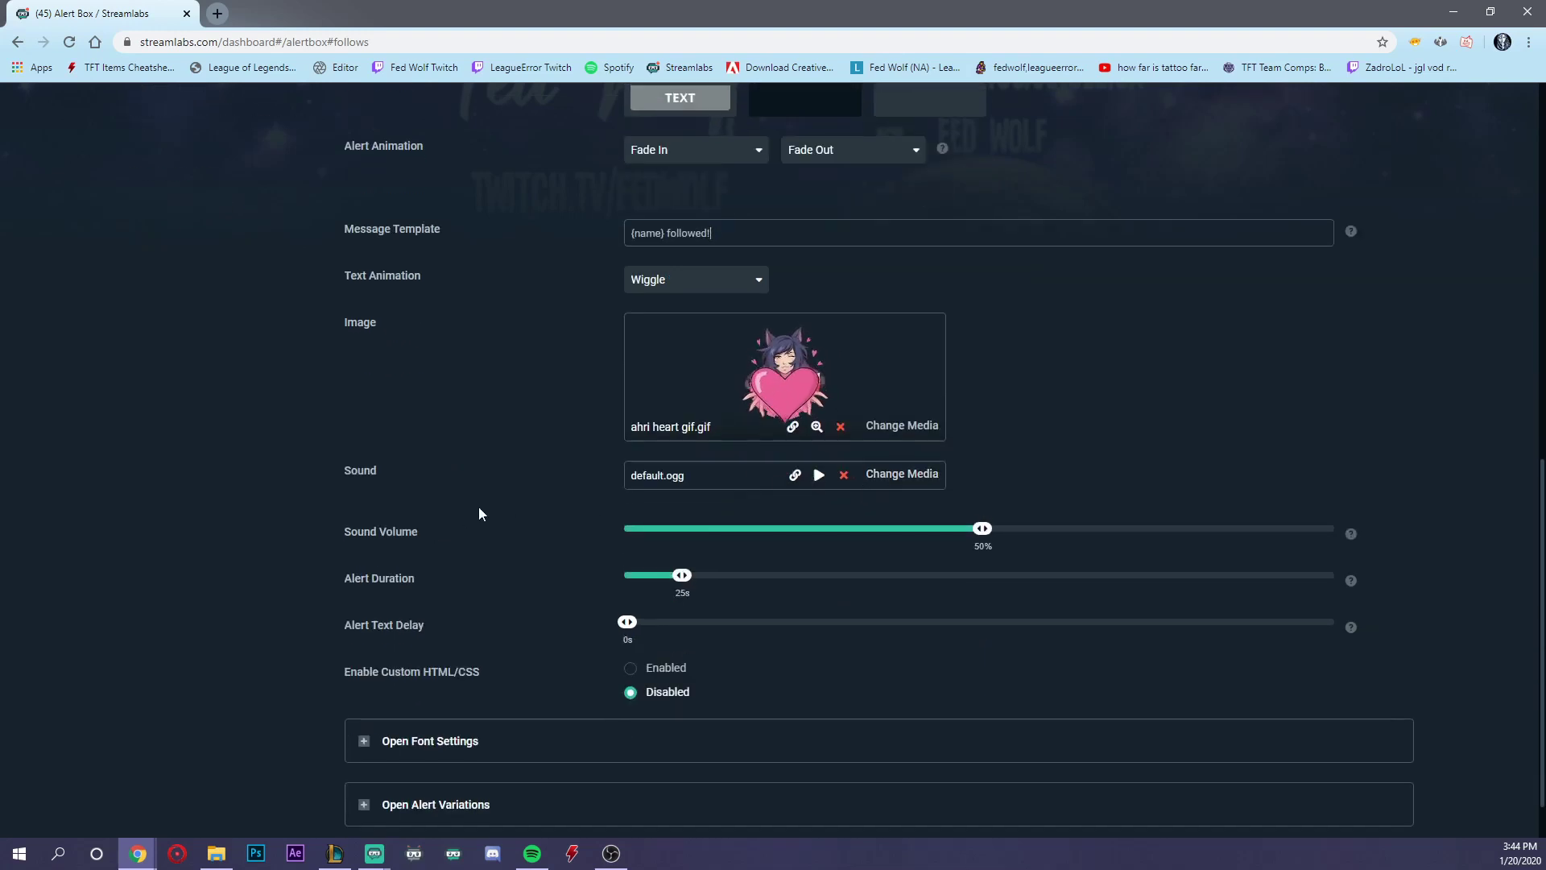
scroll(480, 511, down, 1)
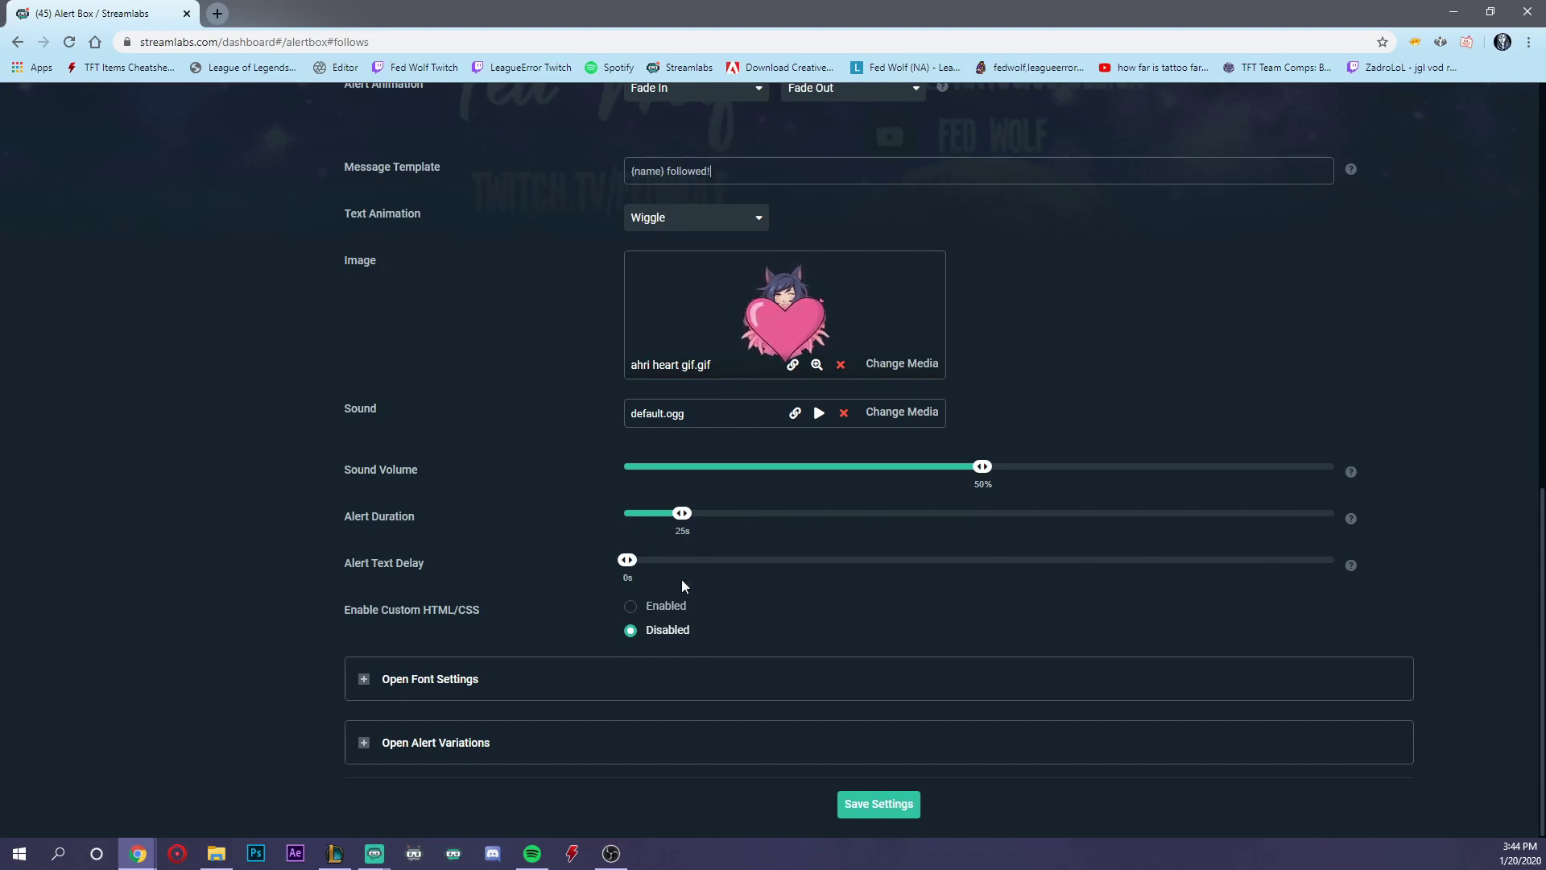
Expand the follow alert font settings, then move on to the next alert tab.
click(380, 679)
scroll(375, 673, down, 3)
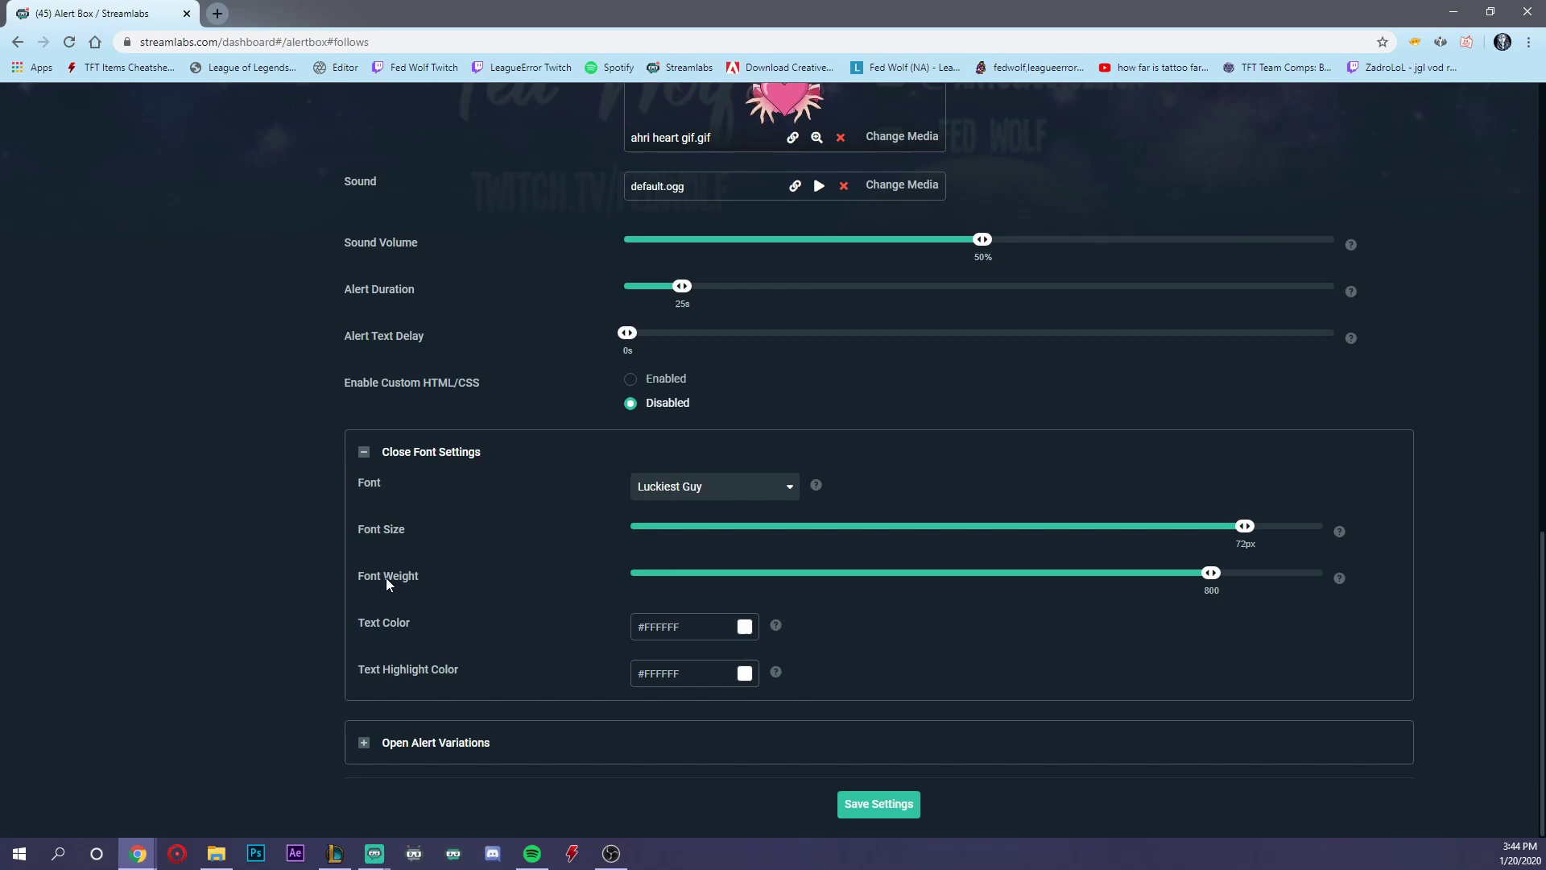
scroll(399, 675, up, 10)
click(526, 374)
Look through the Donations, Hosts, Bits and Raids alert tabs, ending back on Hosts.
click(616, 378)
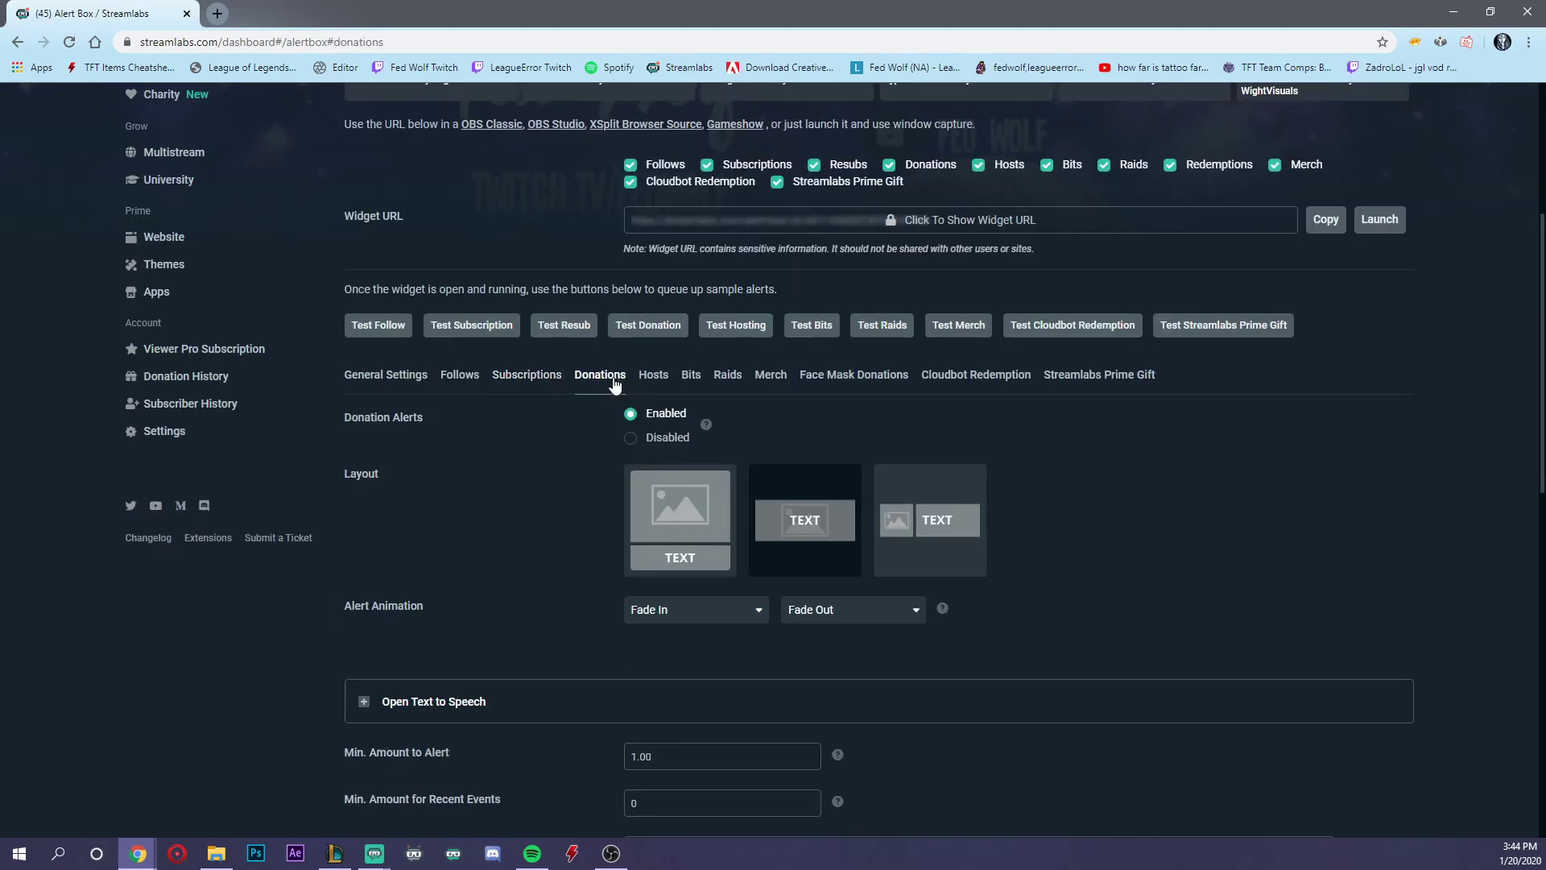
click(653, 376)
click(691, 375)
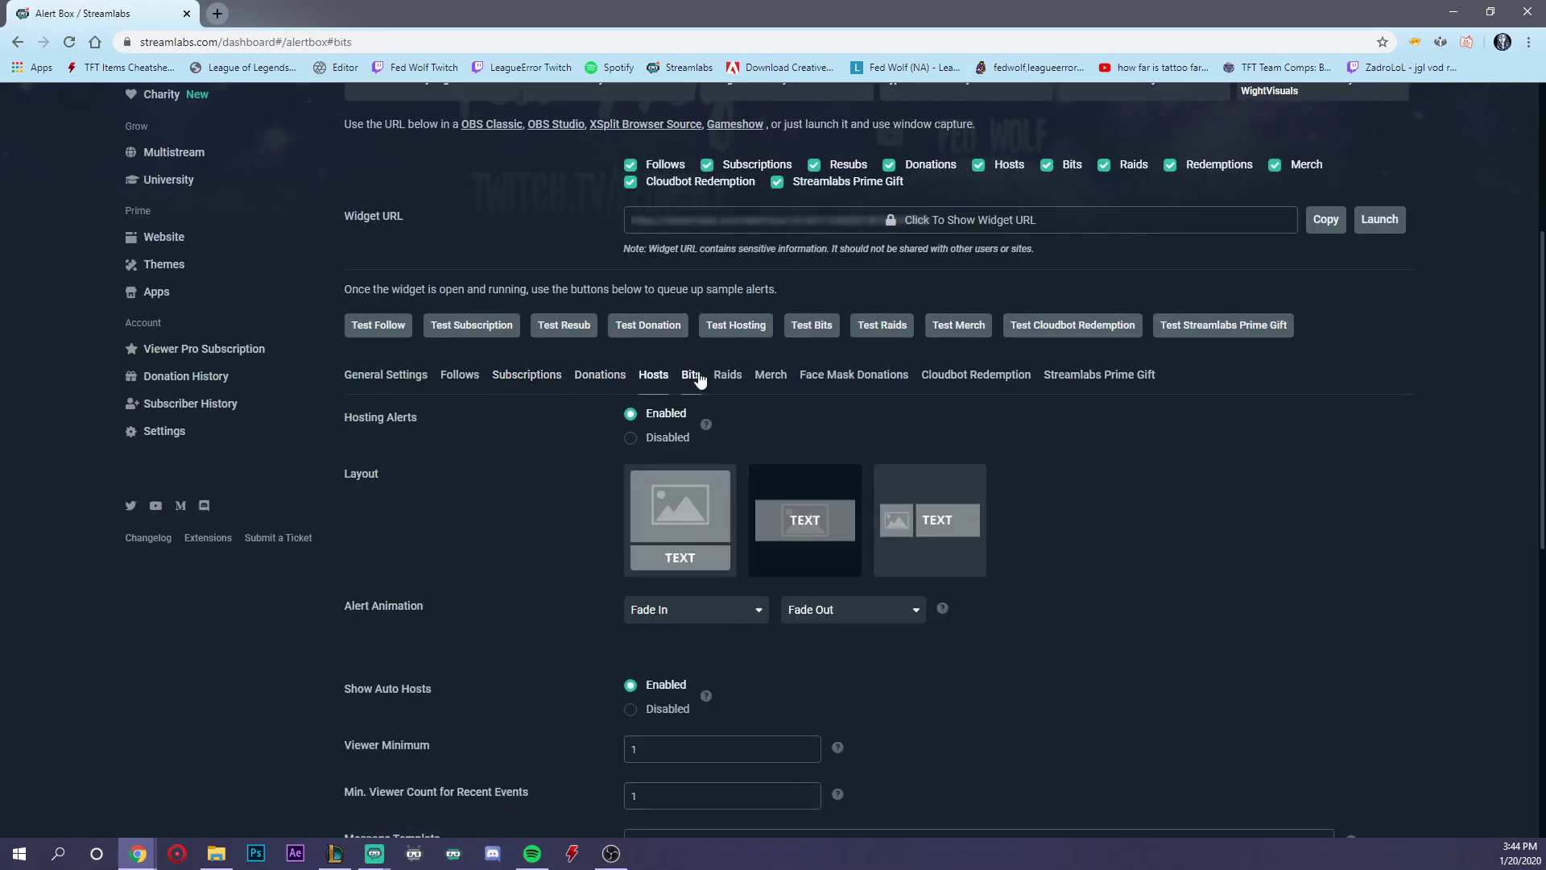
click(735, 376)
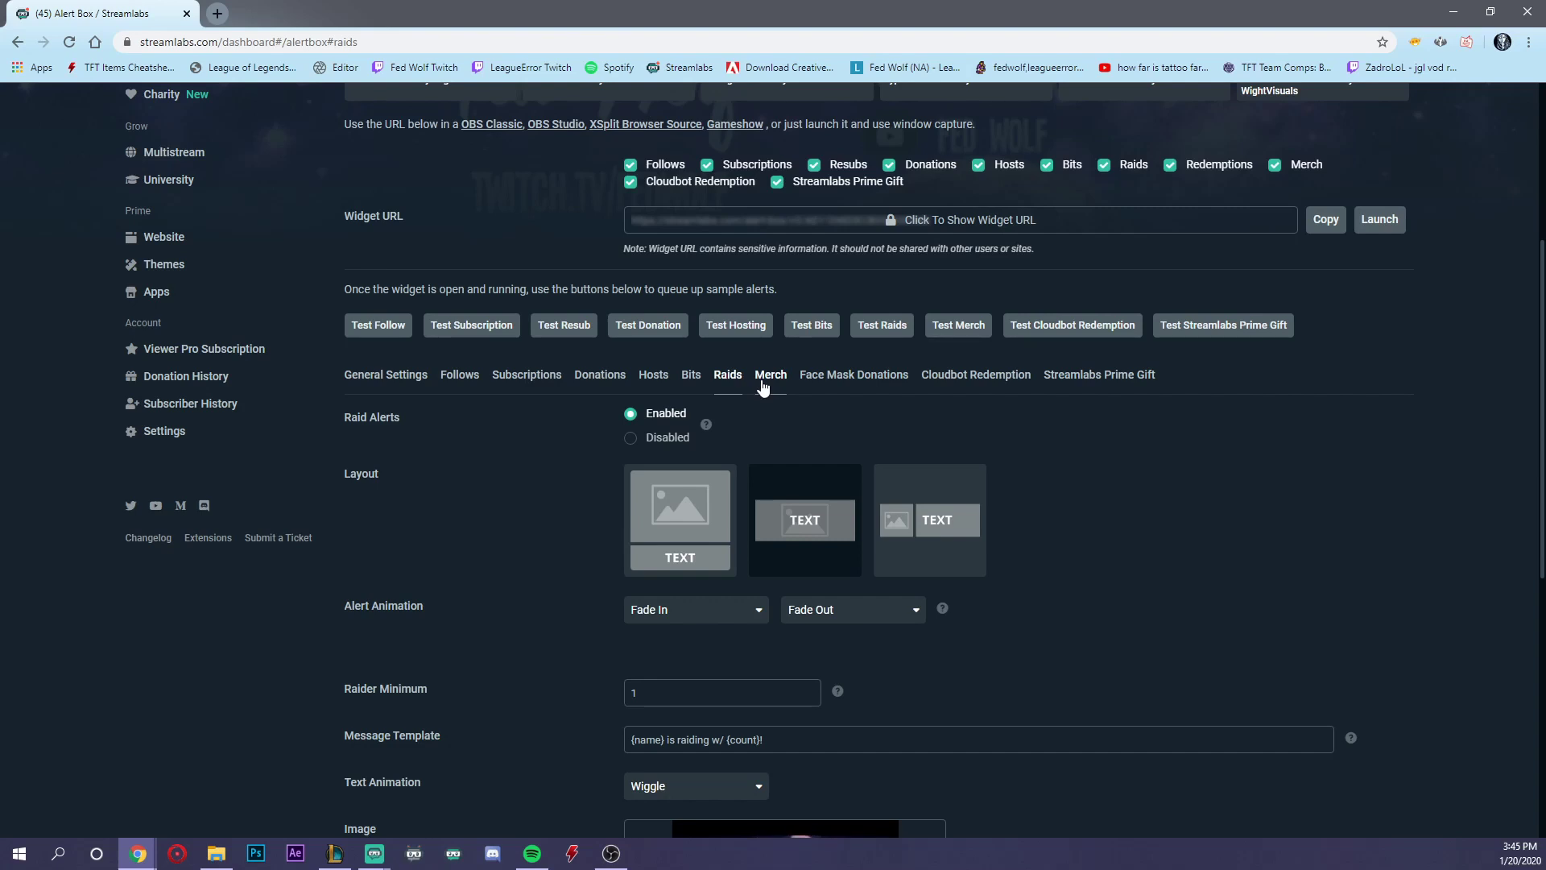
click(654, 375)
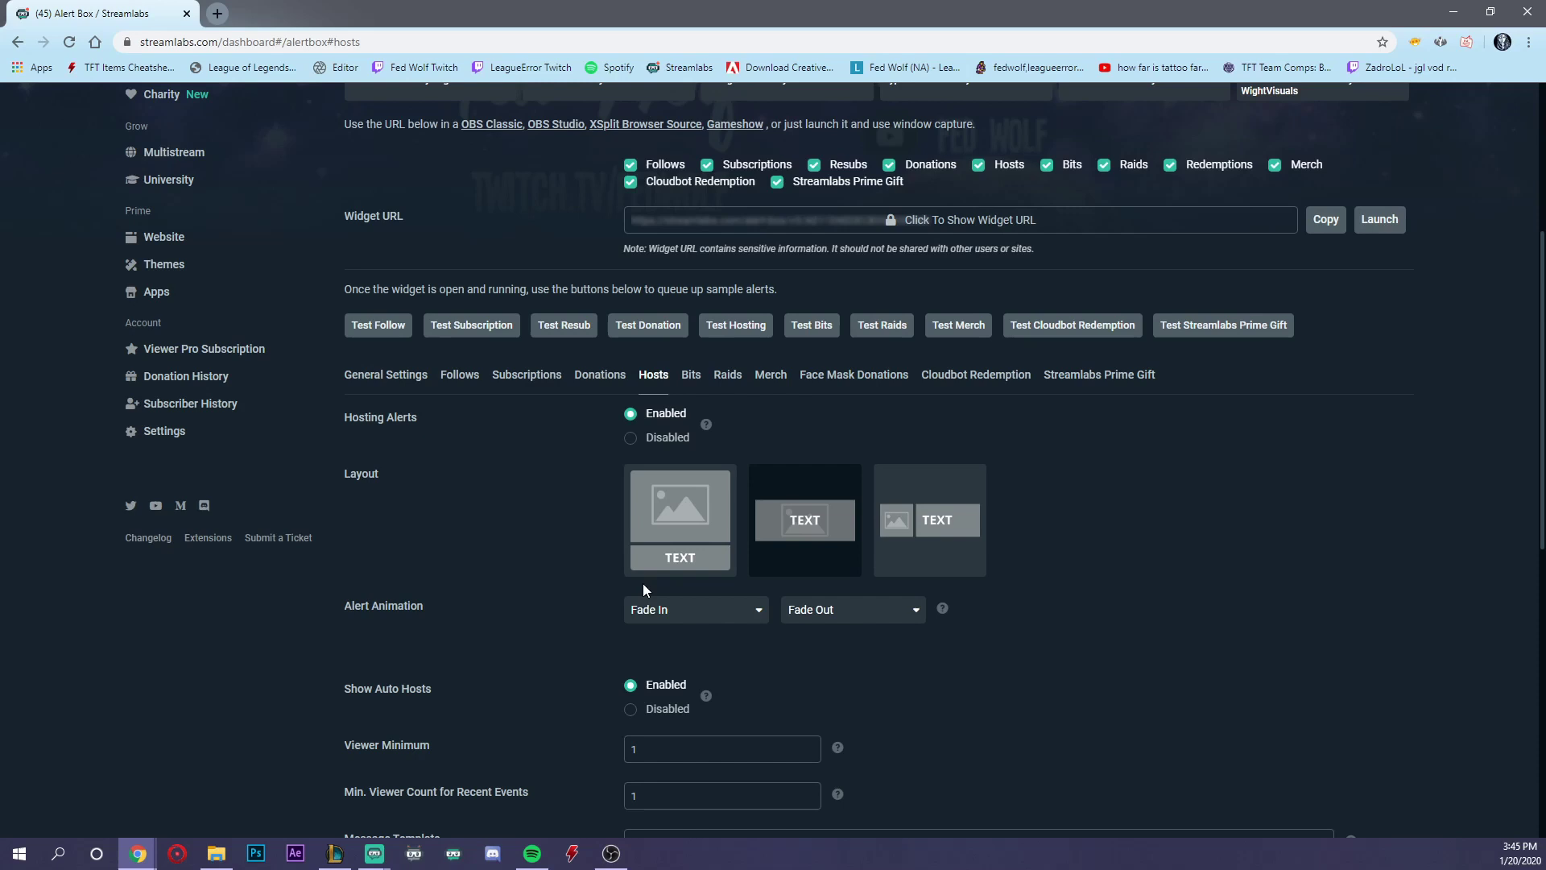
Load the streamer's Twitch channel page, currently offline, in a new browser tab.
click(217, 13)
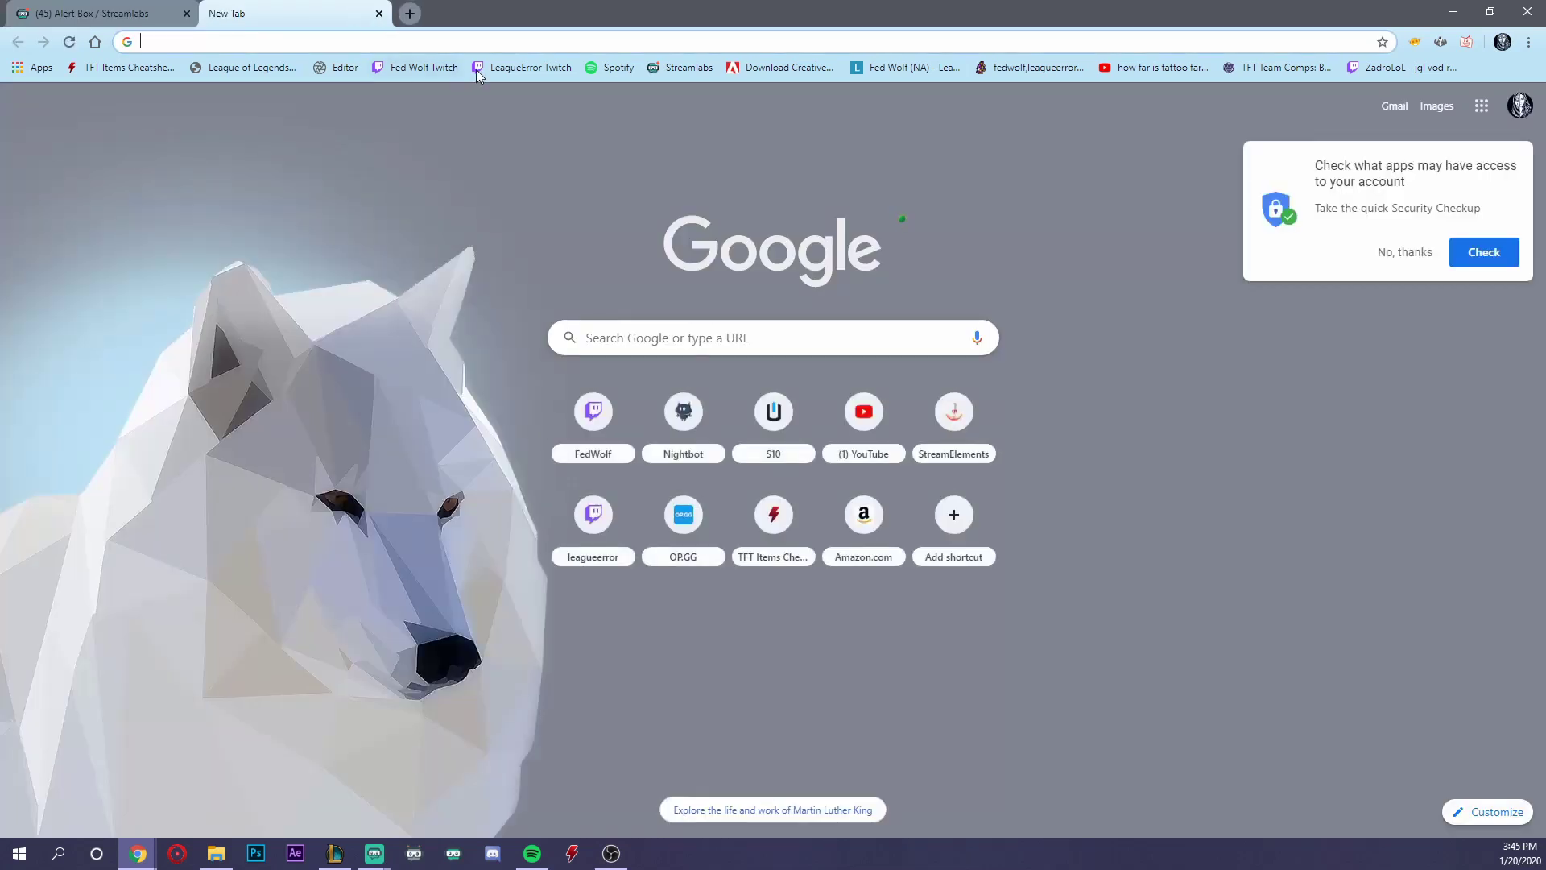
click(441, 68)
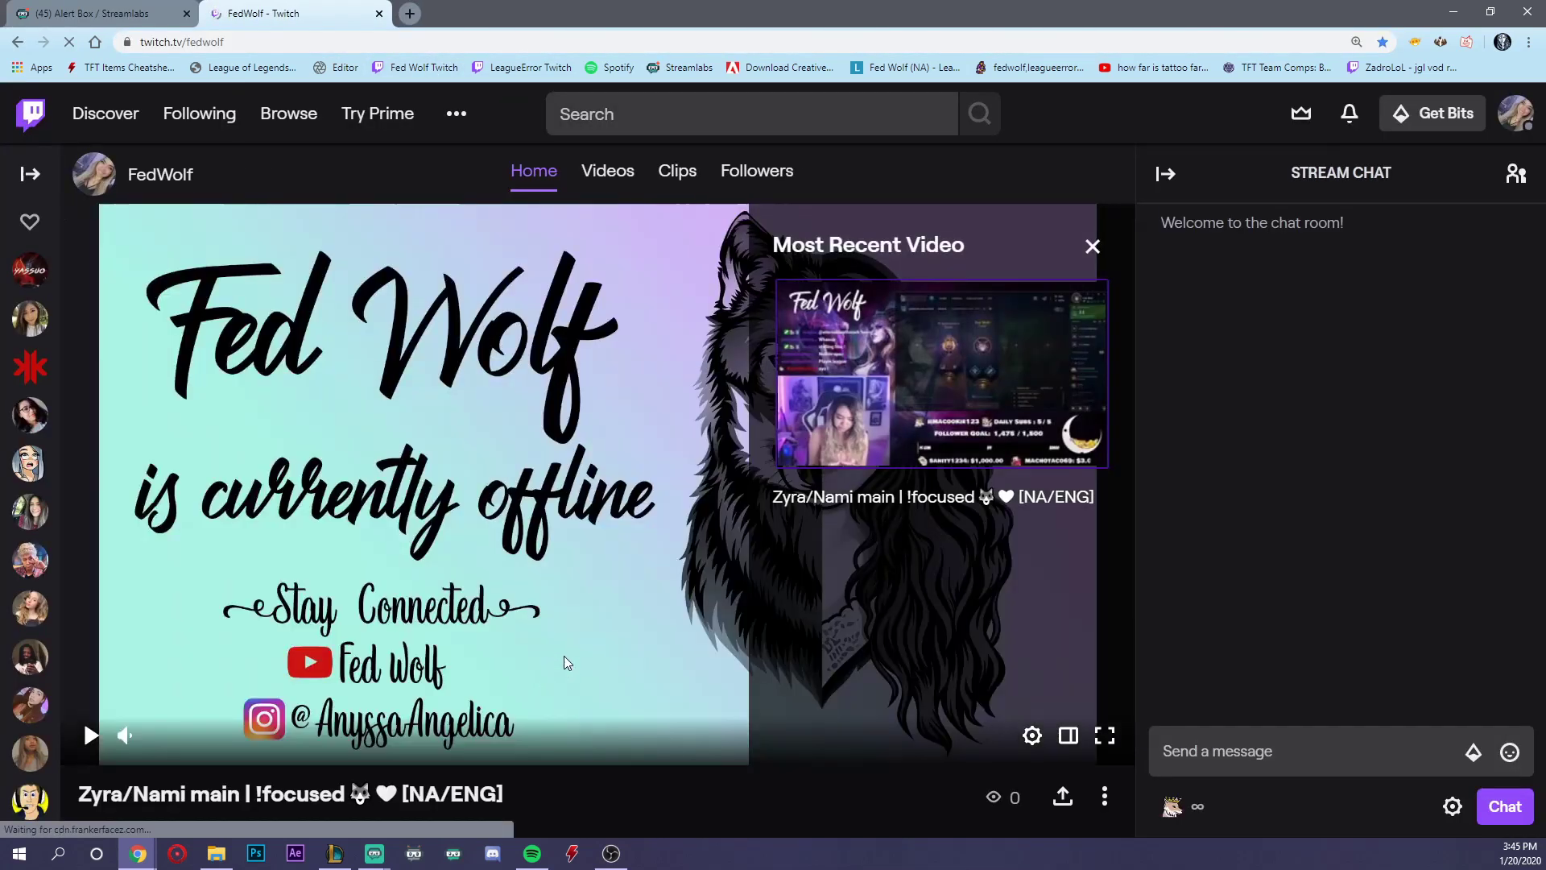
scroll(543, 446, down, 5)
scroll(370, 308, up, 5)
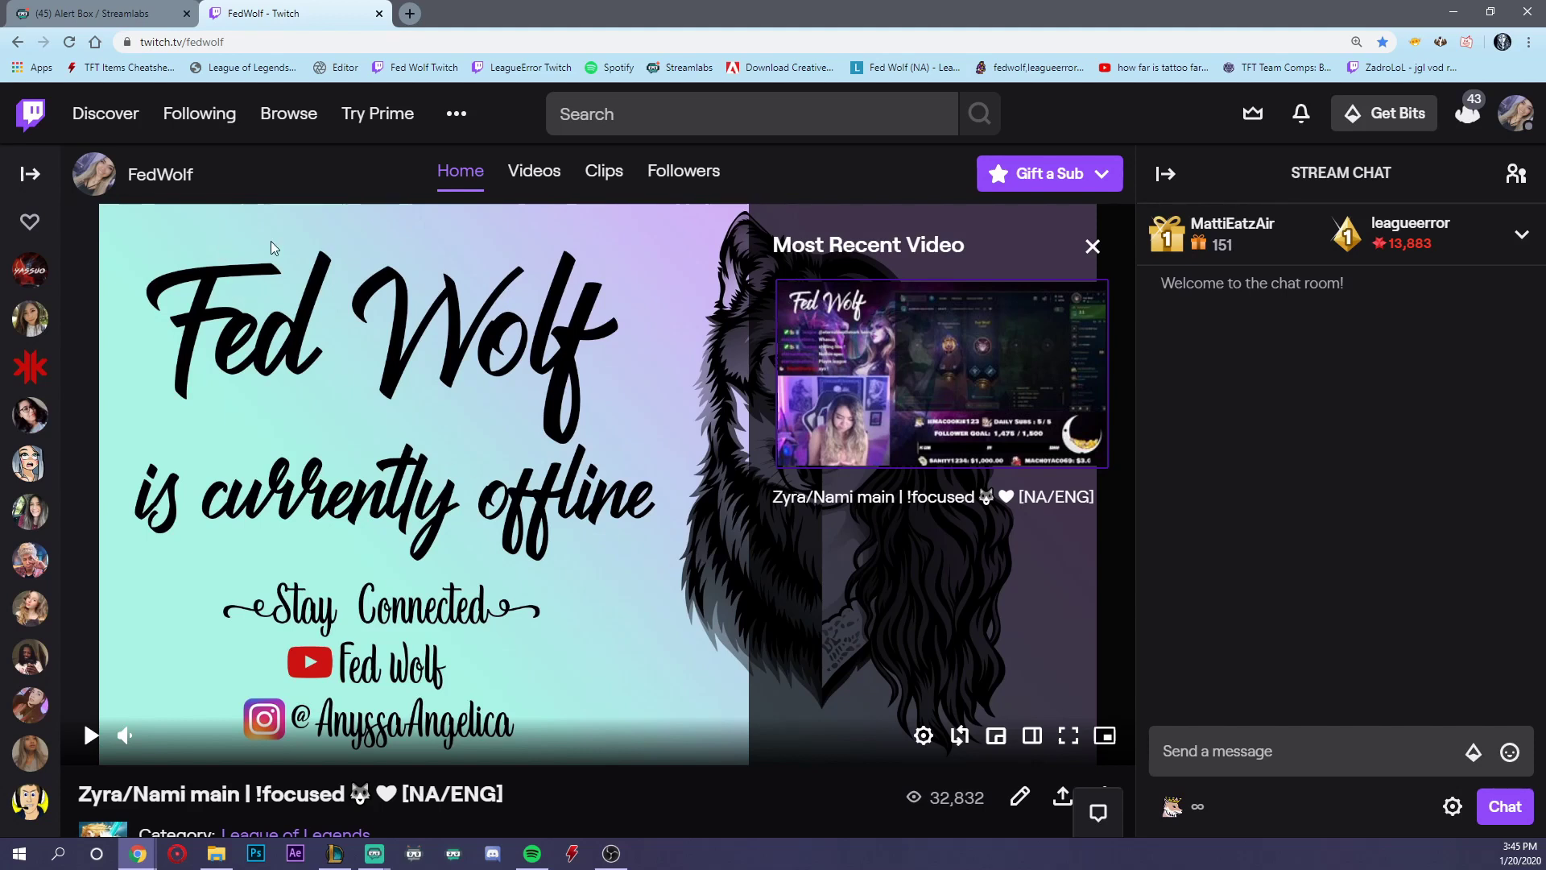
Return to the Alert Box Follows settings and copy the Widget URL.
click(118, 9)
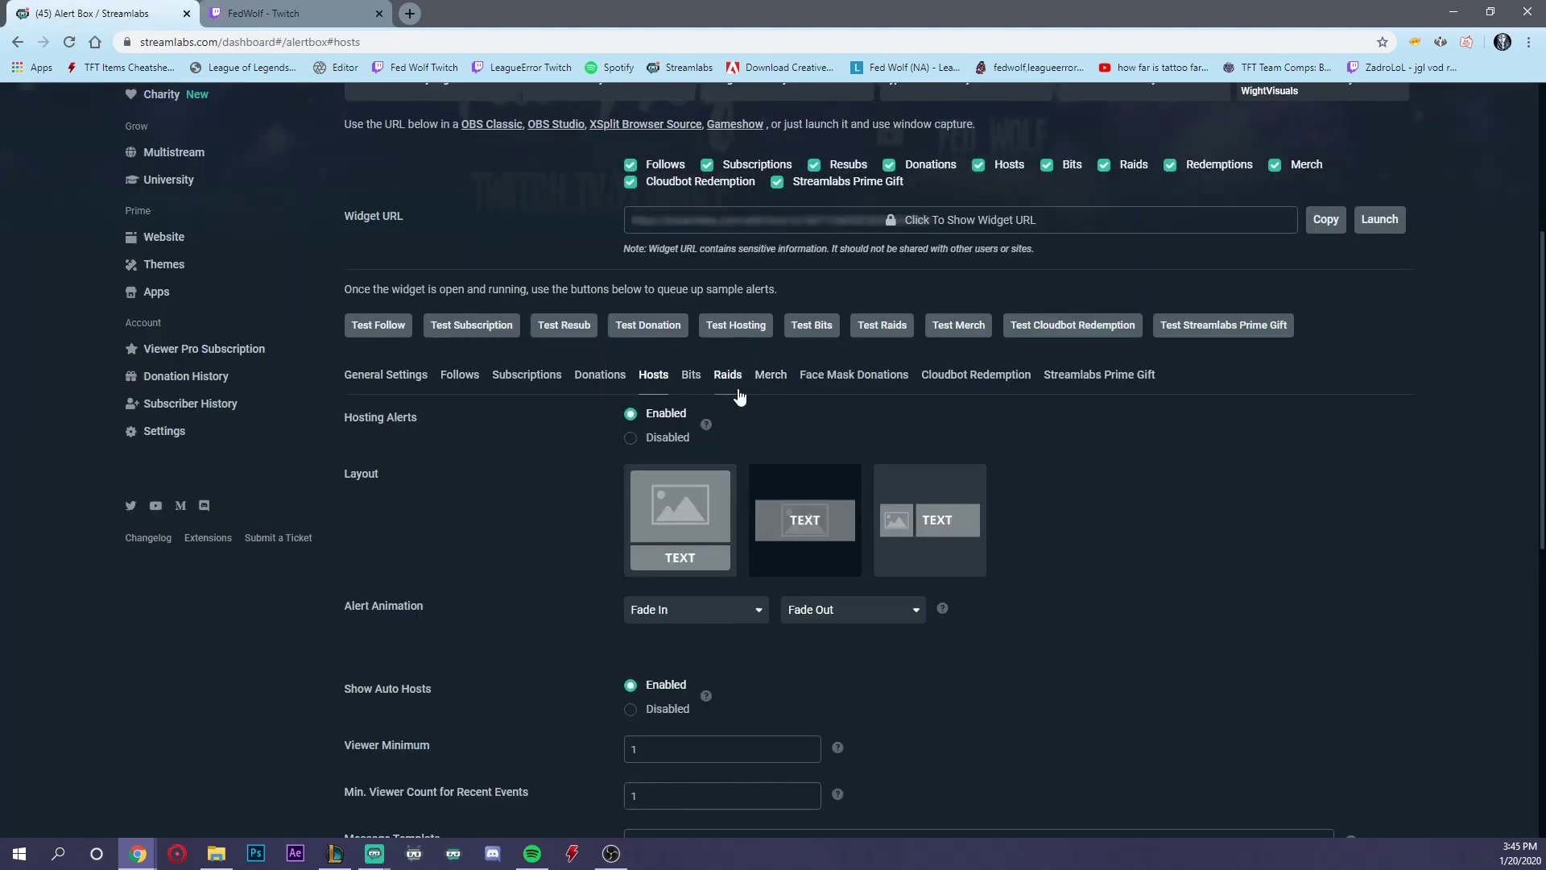
click(460, 375)
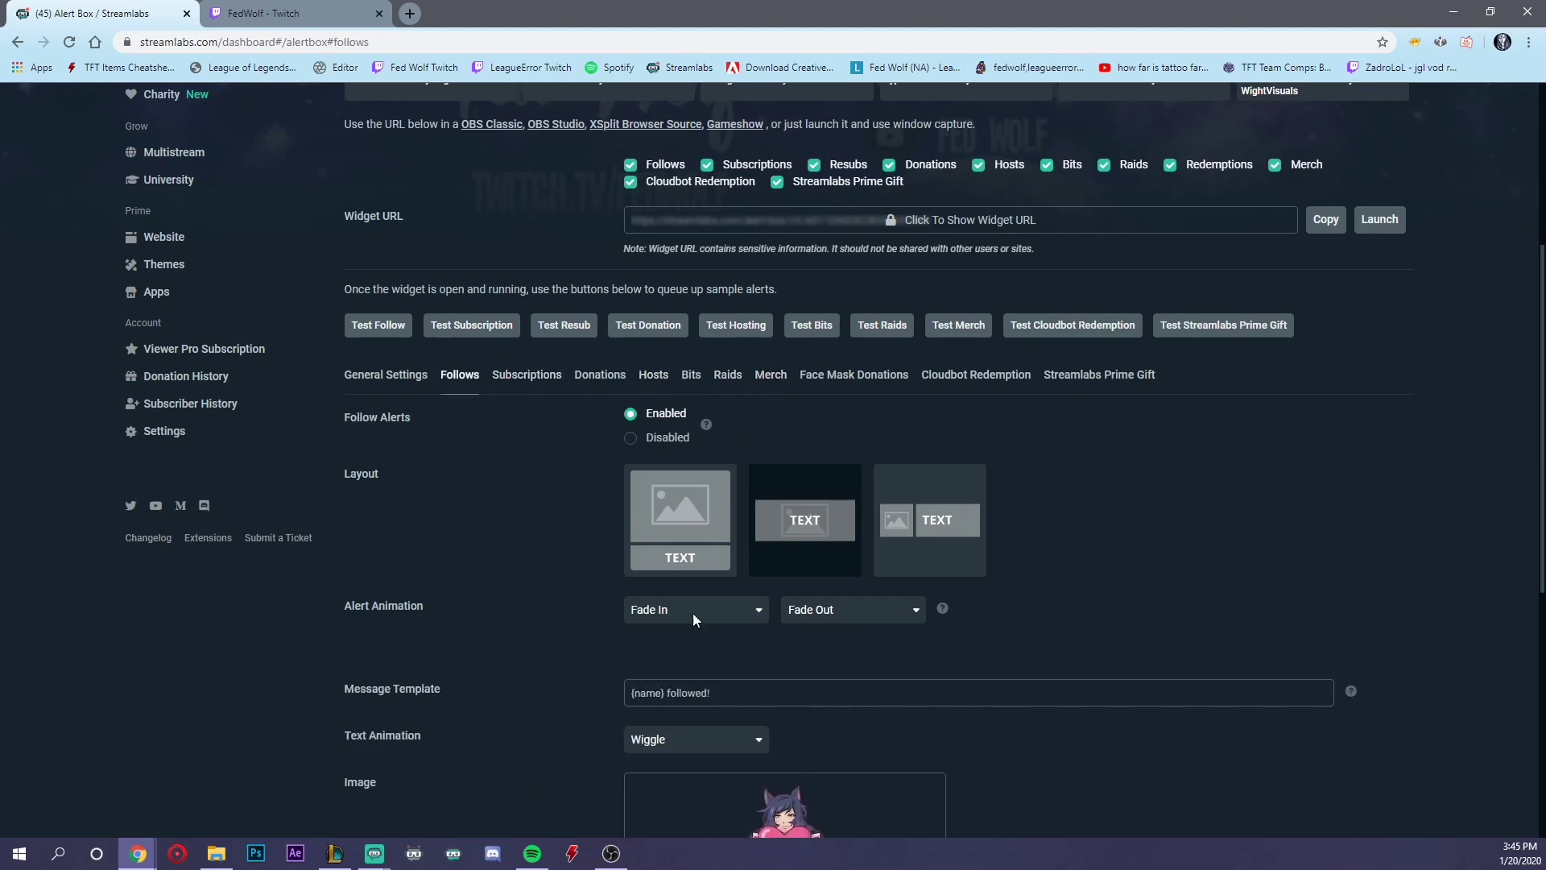
scroll(1180, 681, down, 5)
scroll(1180, 680, up, 6)
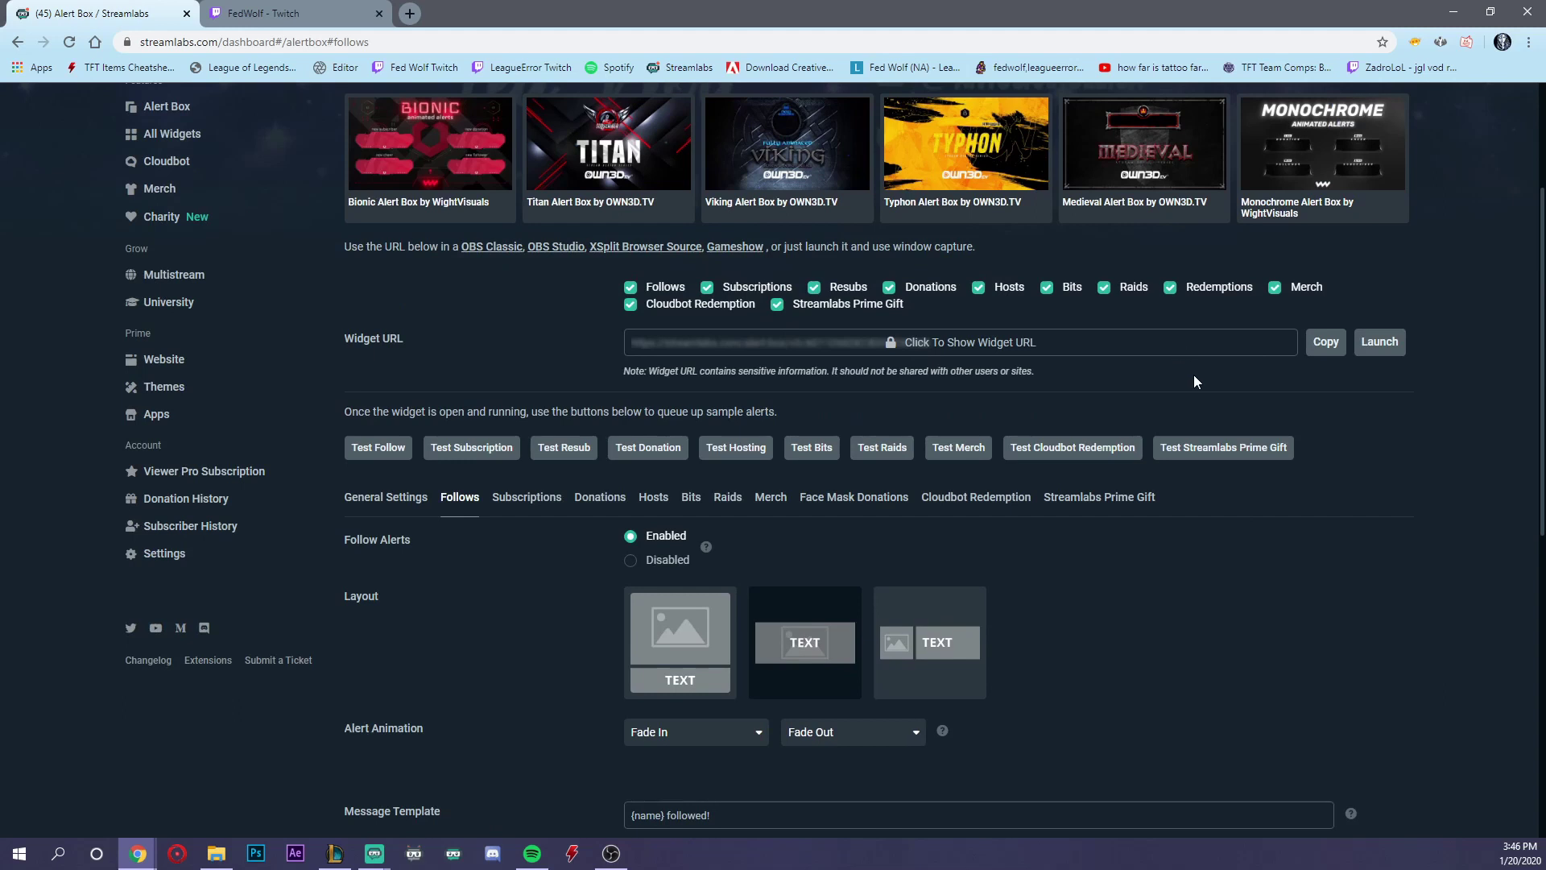
click(1327, 344)
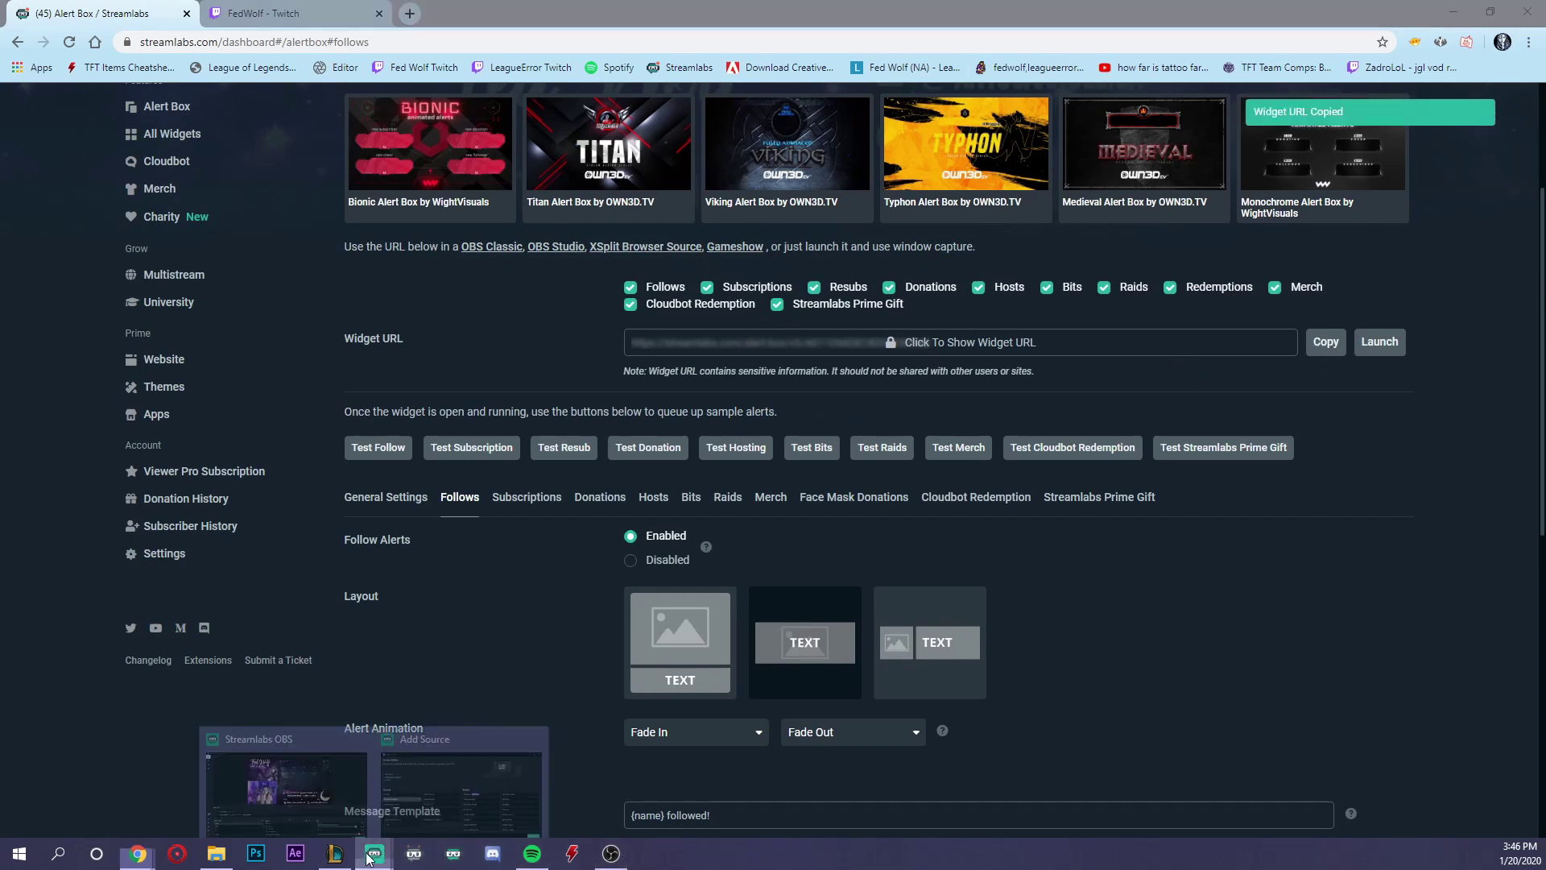
Add a Browser Source as a new source, not an existing one, and start naming it alerts.
mouse_move(374, 852)
click(458, 788)
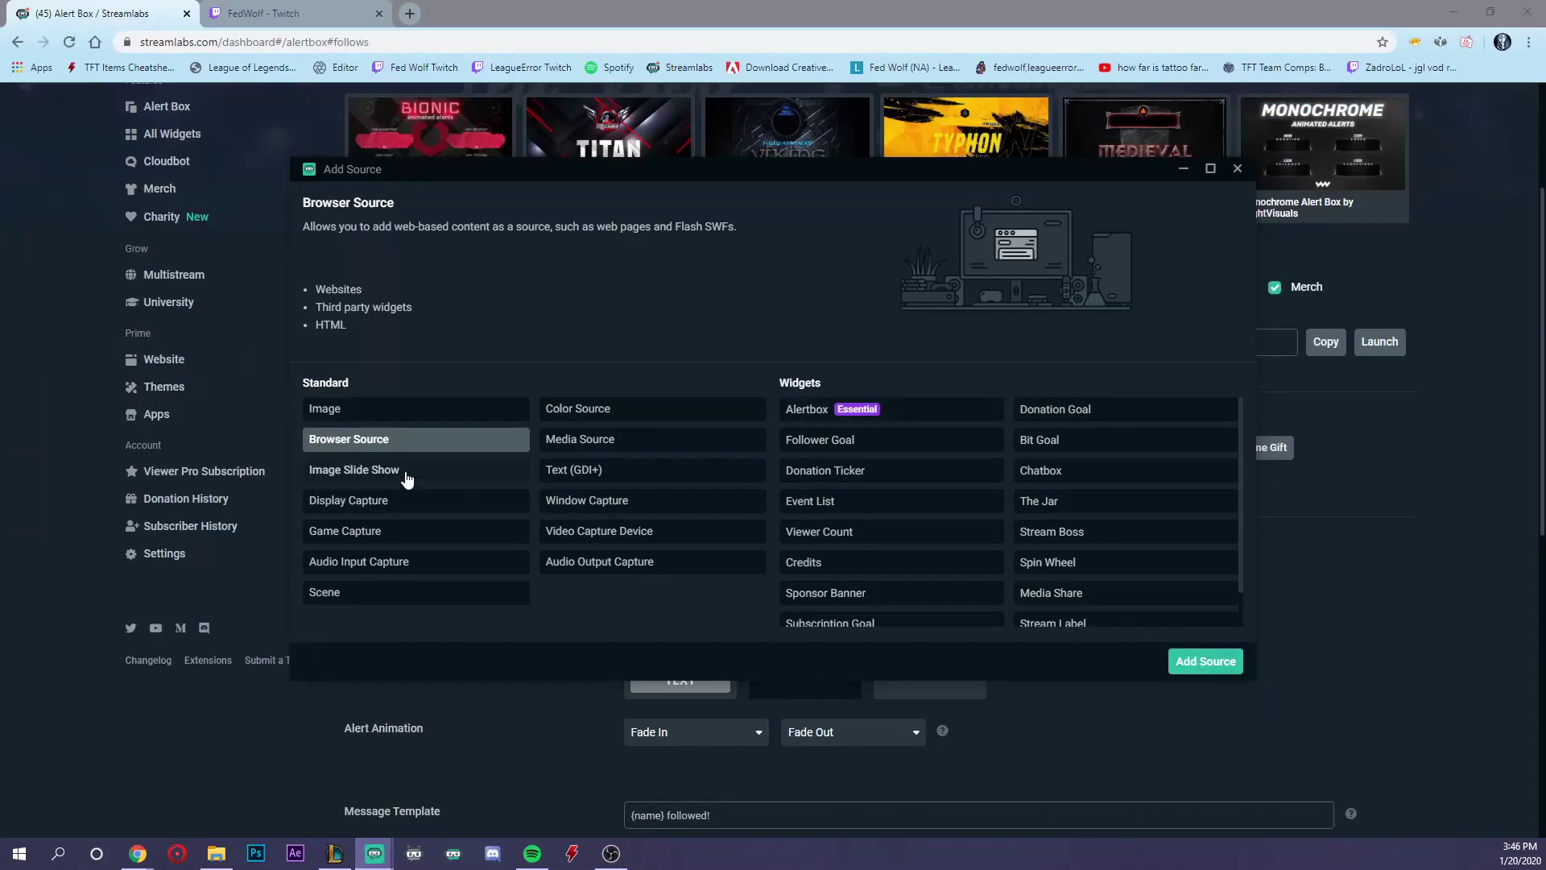
click(1205, 661)
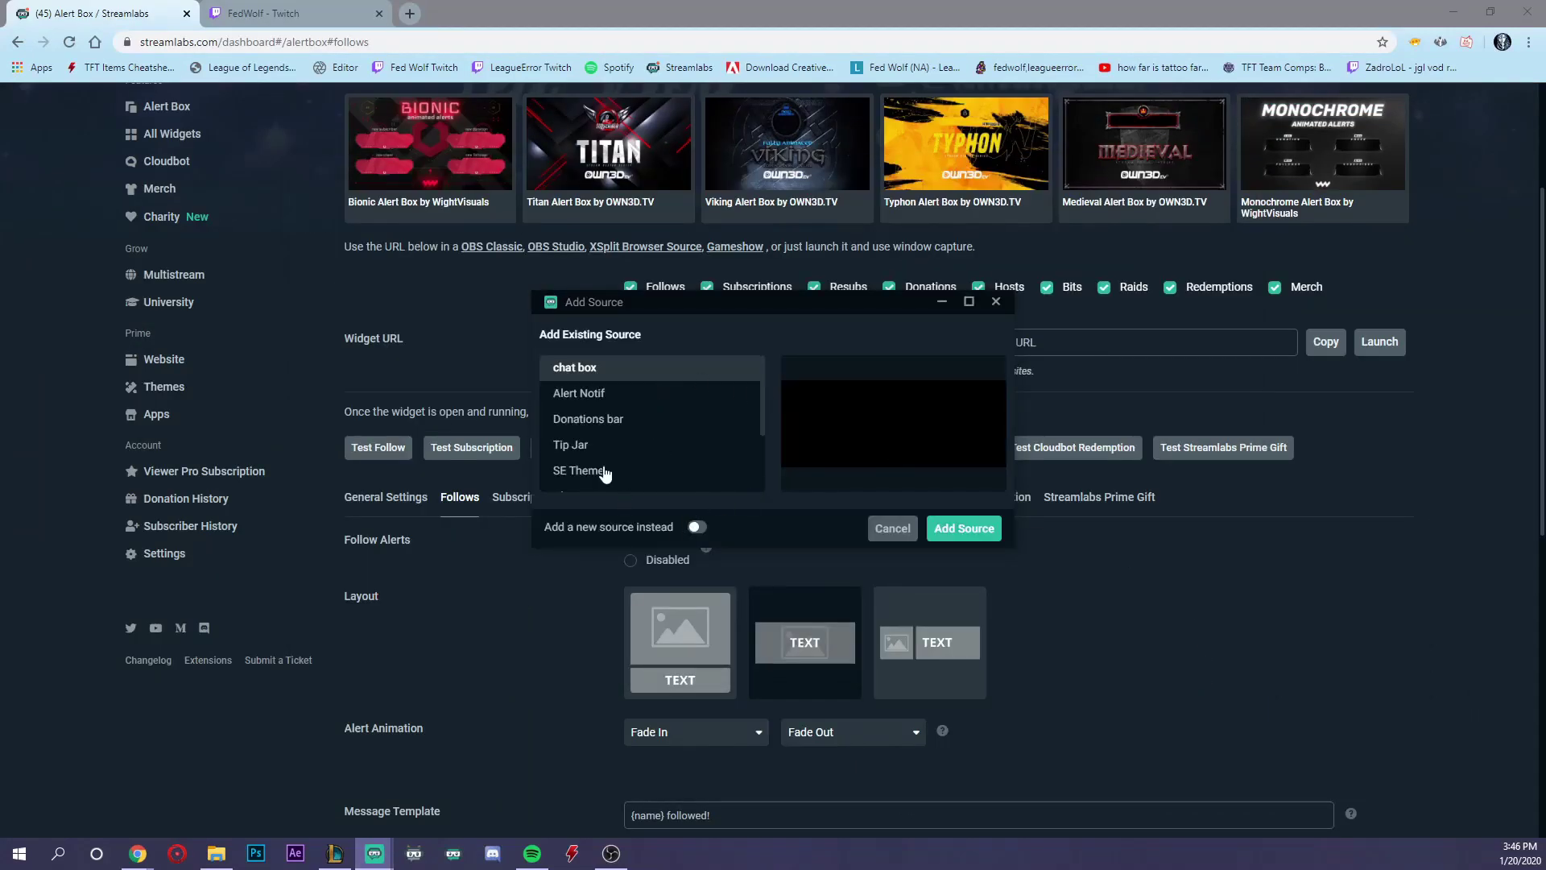
scroll(684, 432, down, 3)
scroll(704, 449, up, 3)
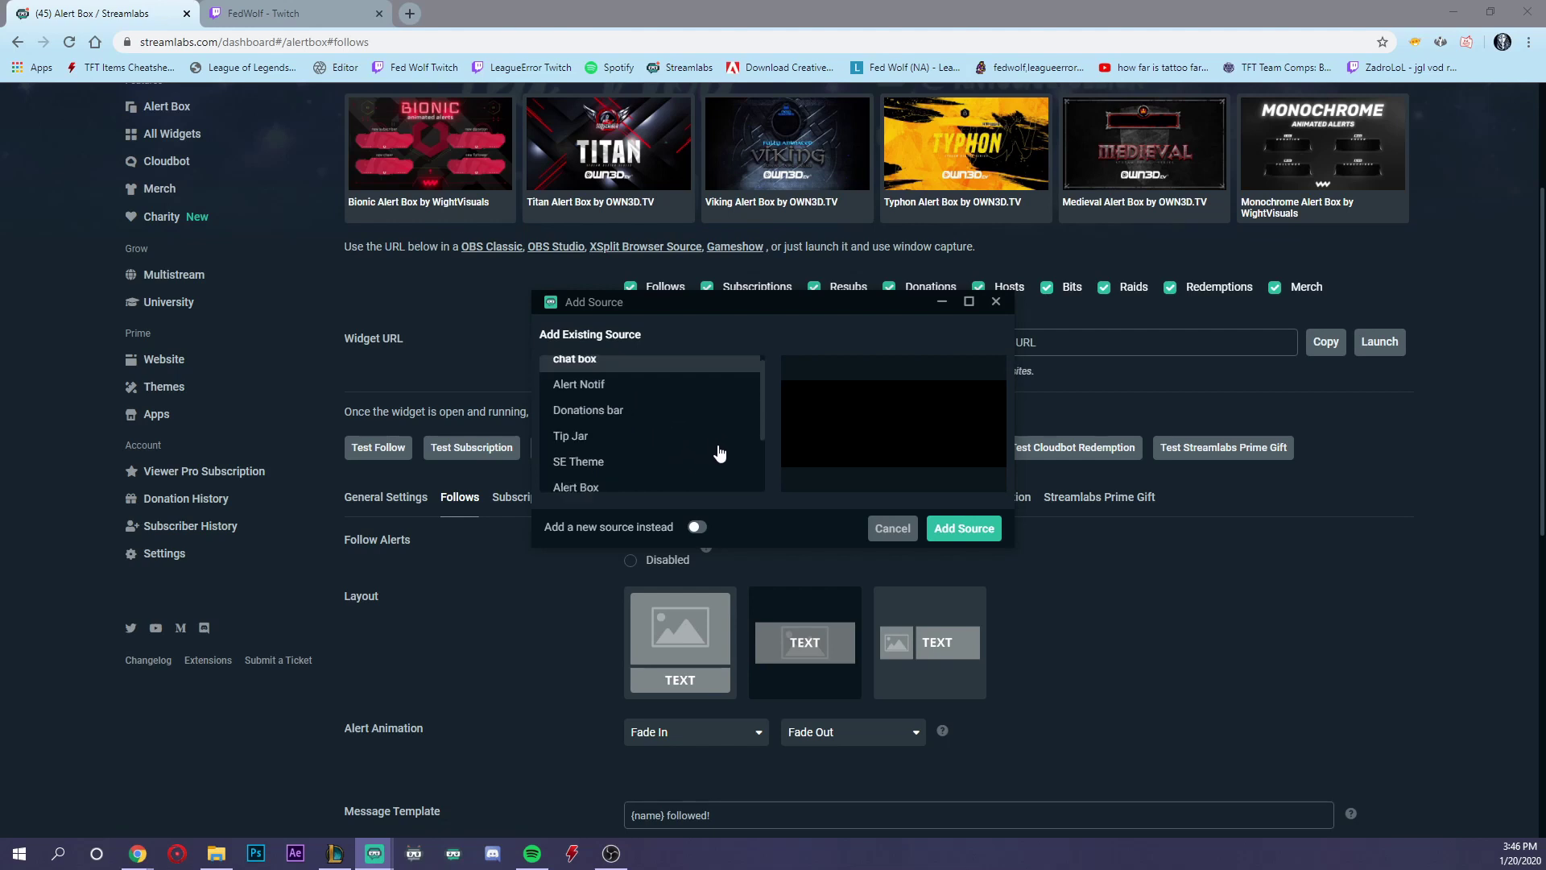
scroll(719, 451, down, 3)
scroll(693, 449, up, 4)
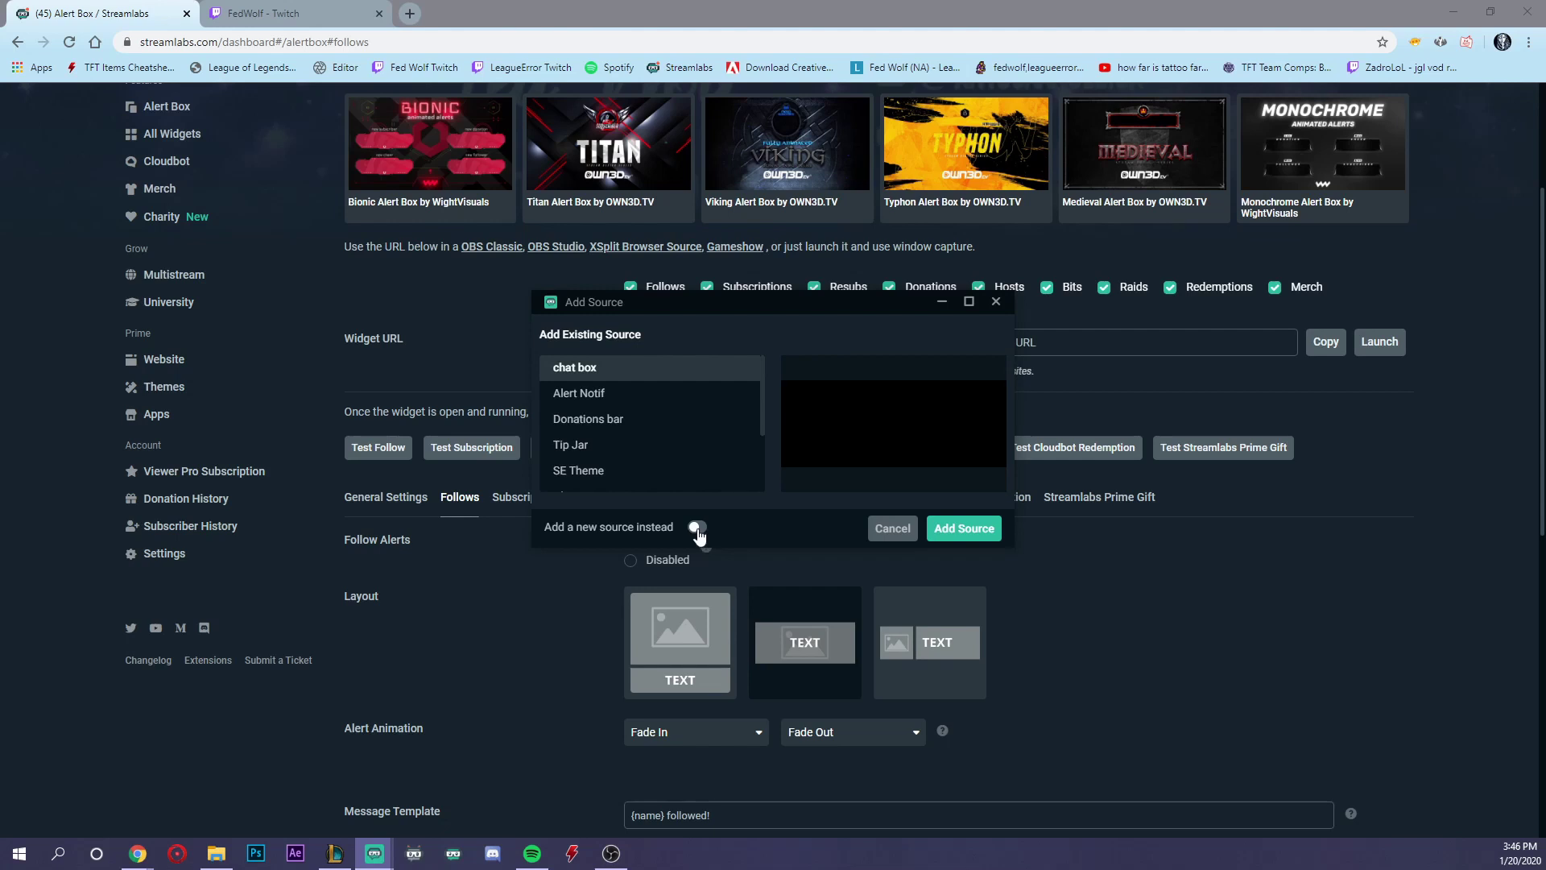
click(697, 528)
drag(632, 393, 462, 395)
text(alets)
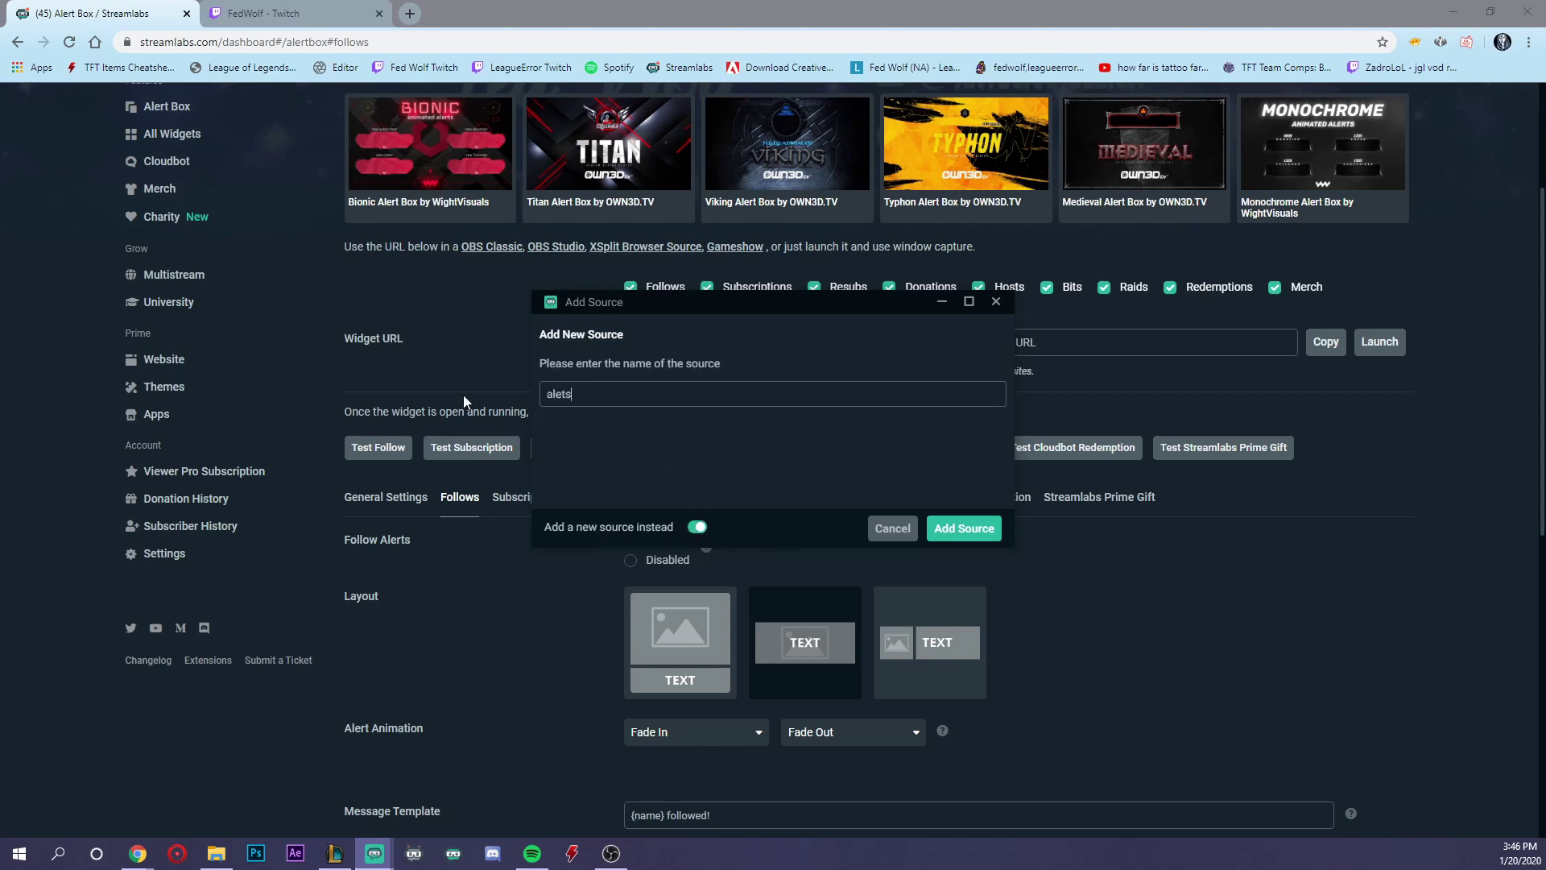
text(r)
Create the alerts source, replace its URL with the copied widget URL, and save.
click(958, 531)
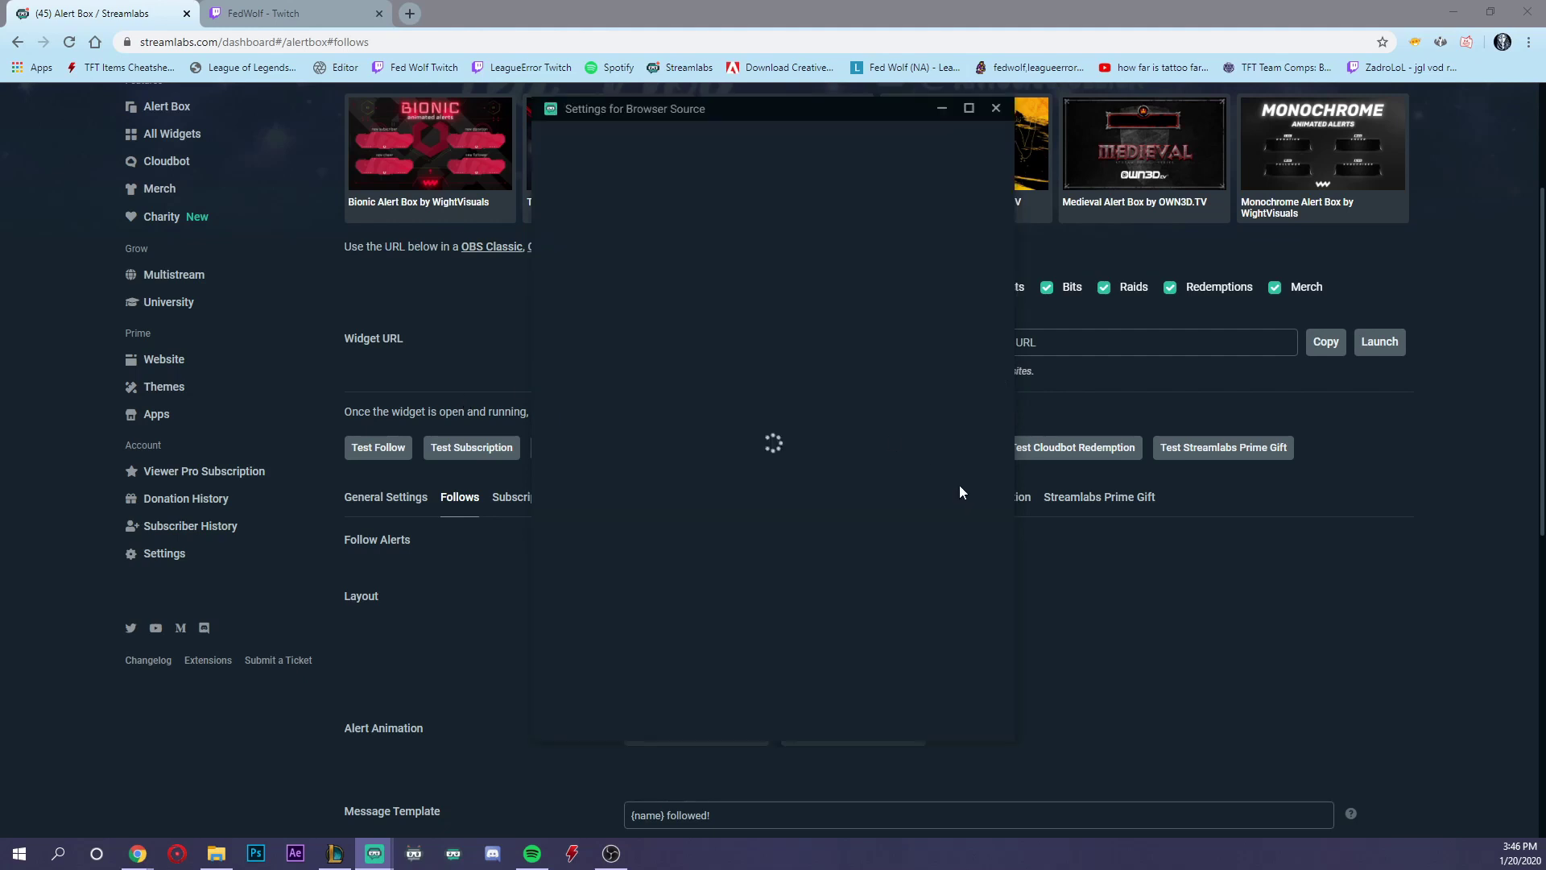
drag(889, 331, 644, 337)
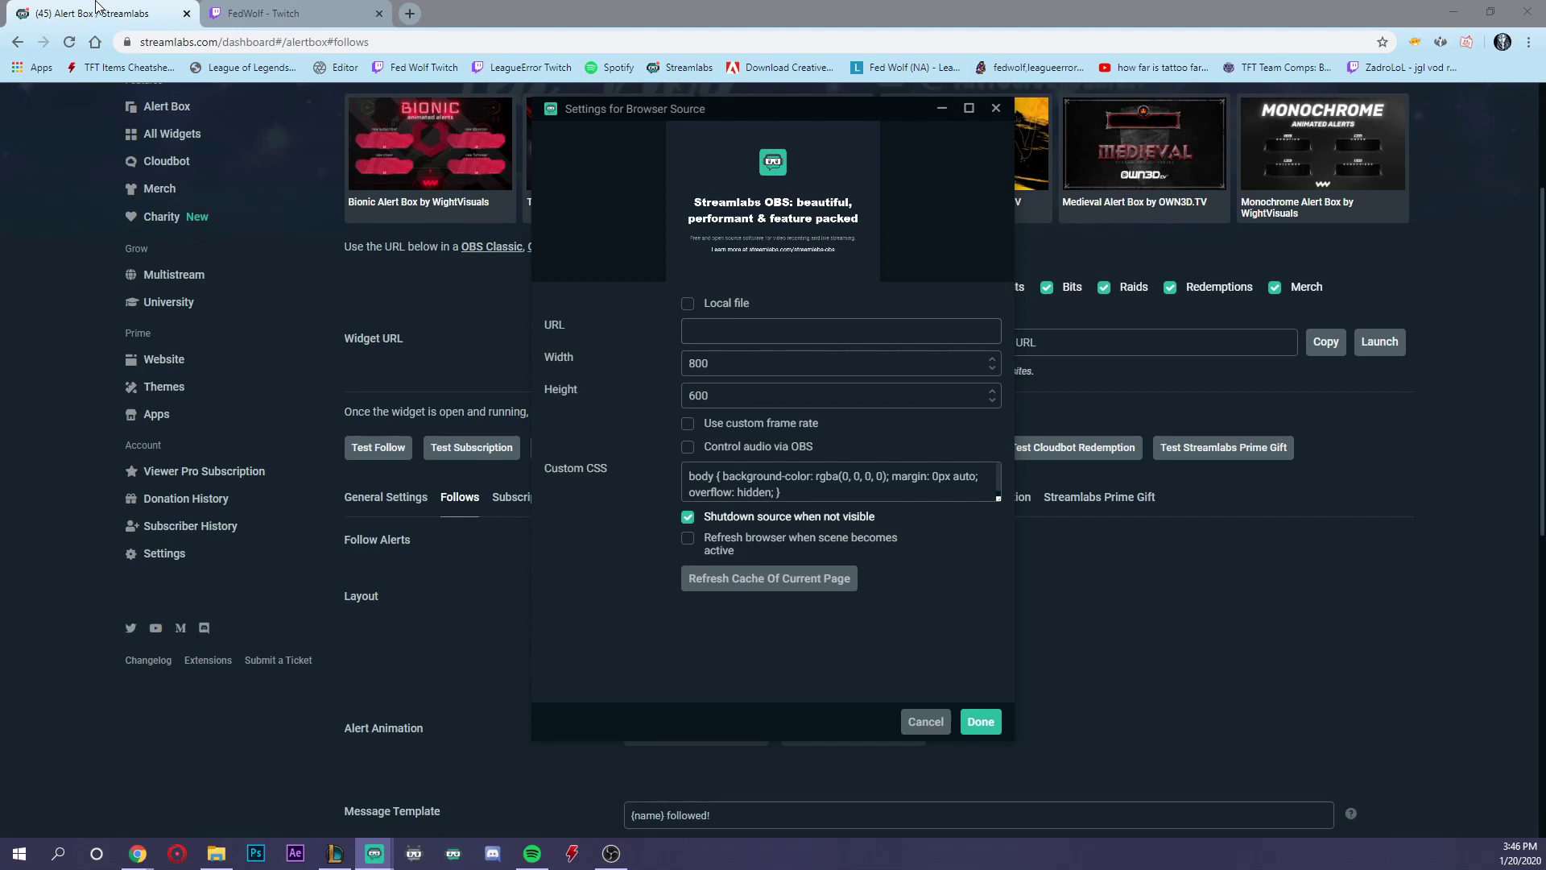
click(96, 6)
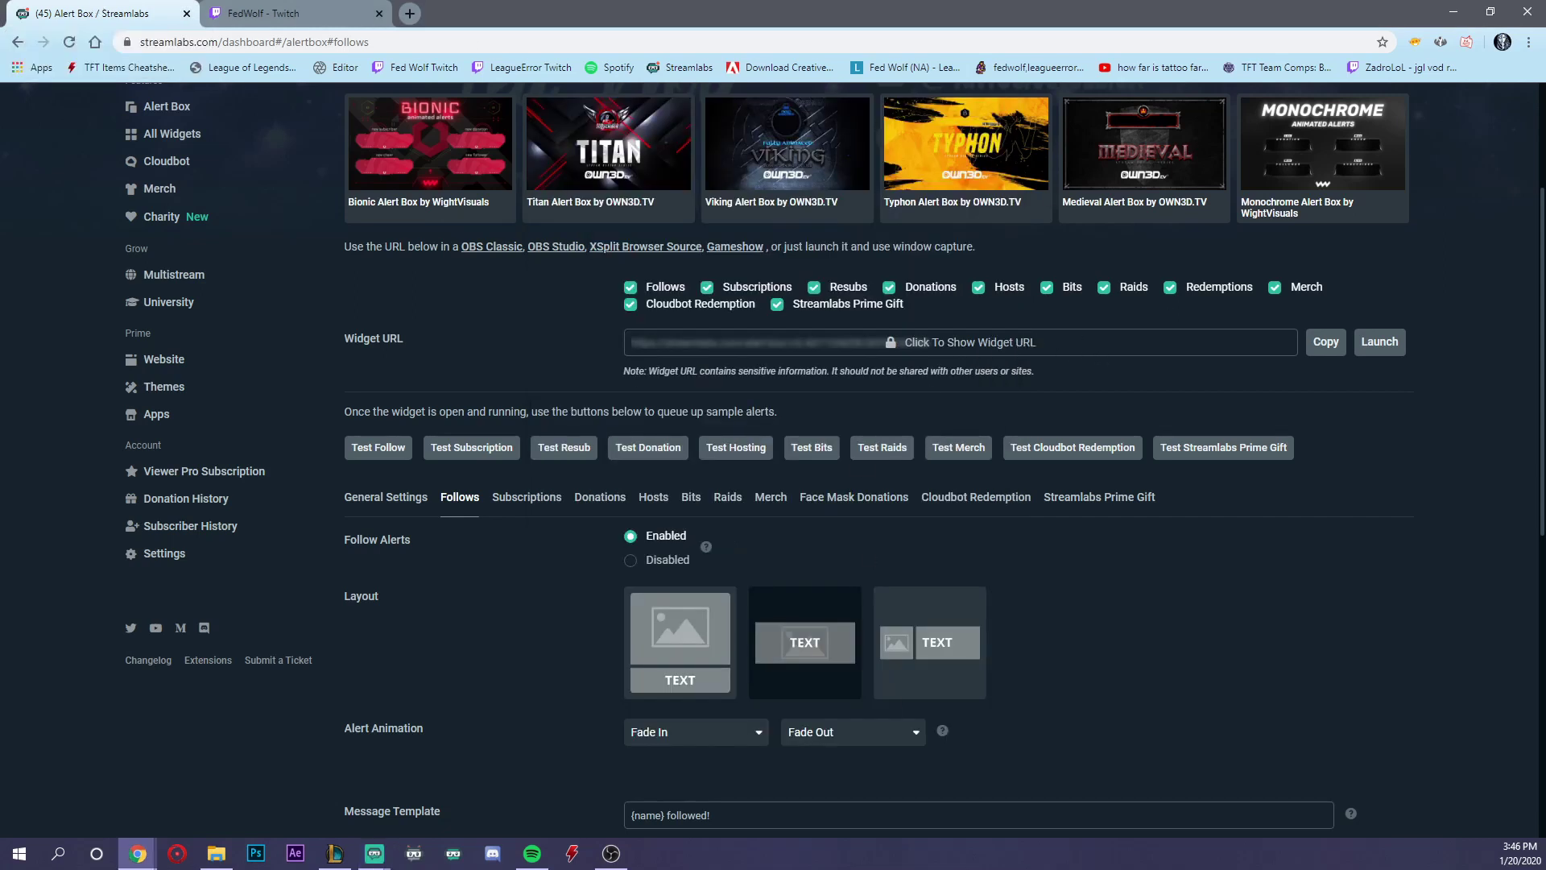
click(620, 847)
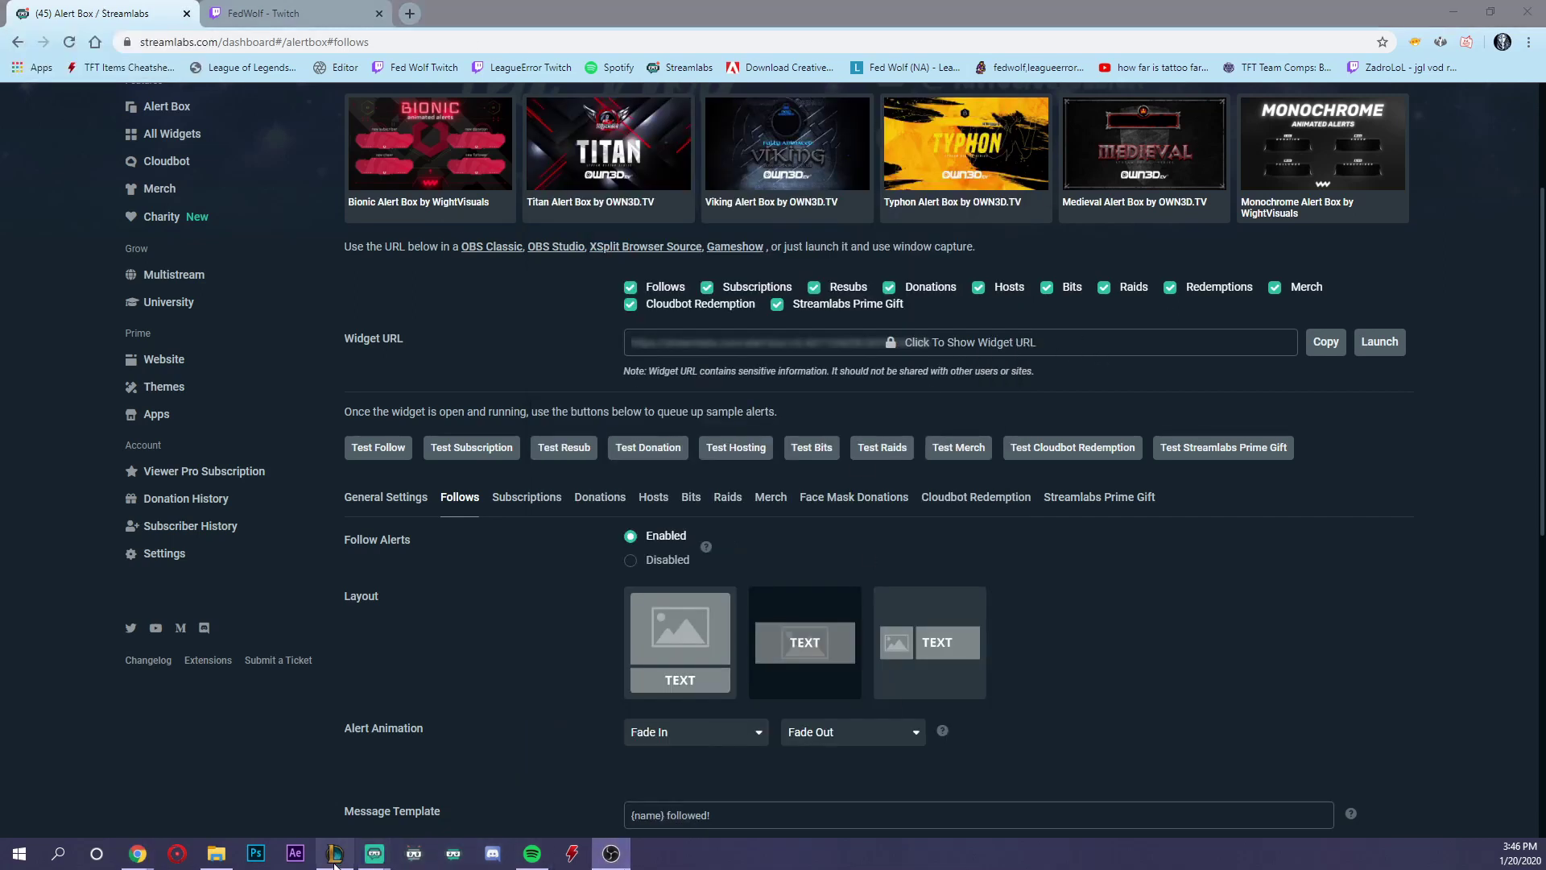
click(354, 765)
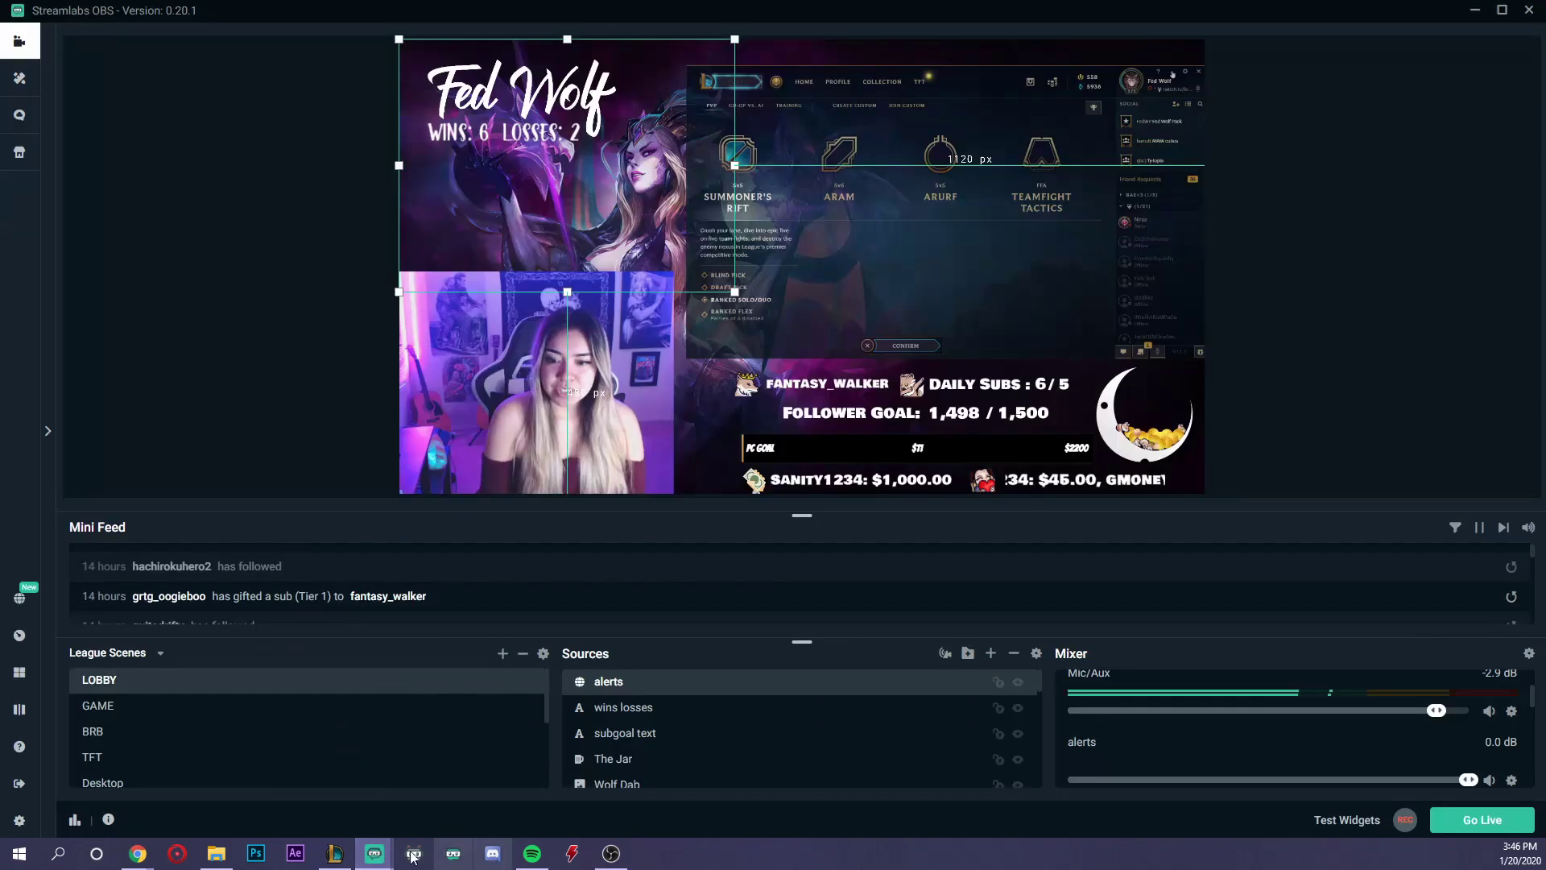
click(461, 781)
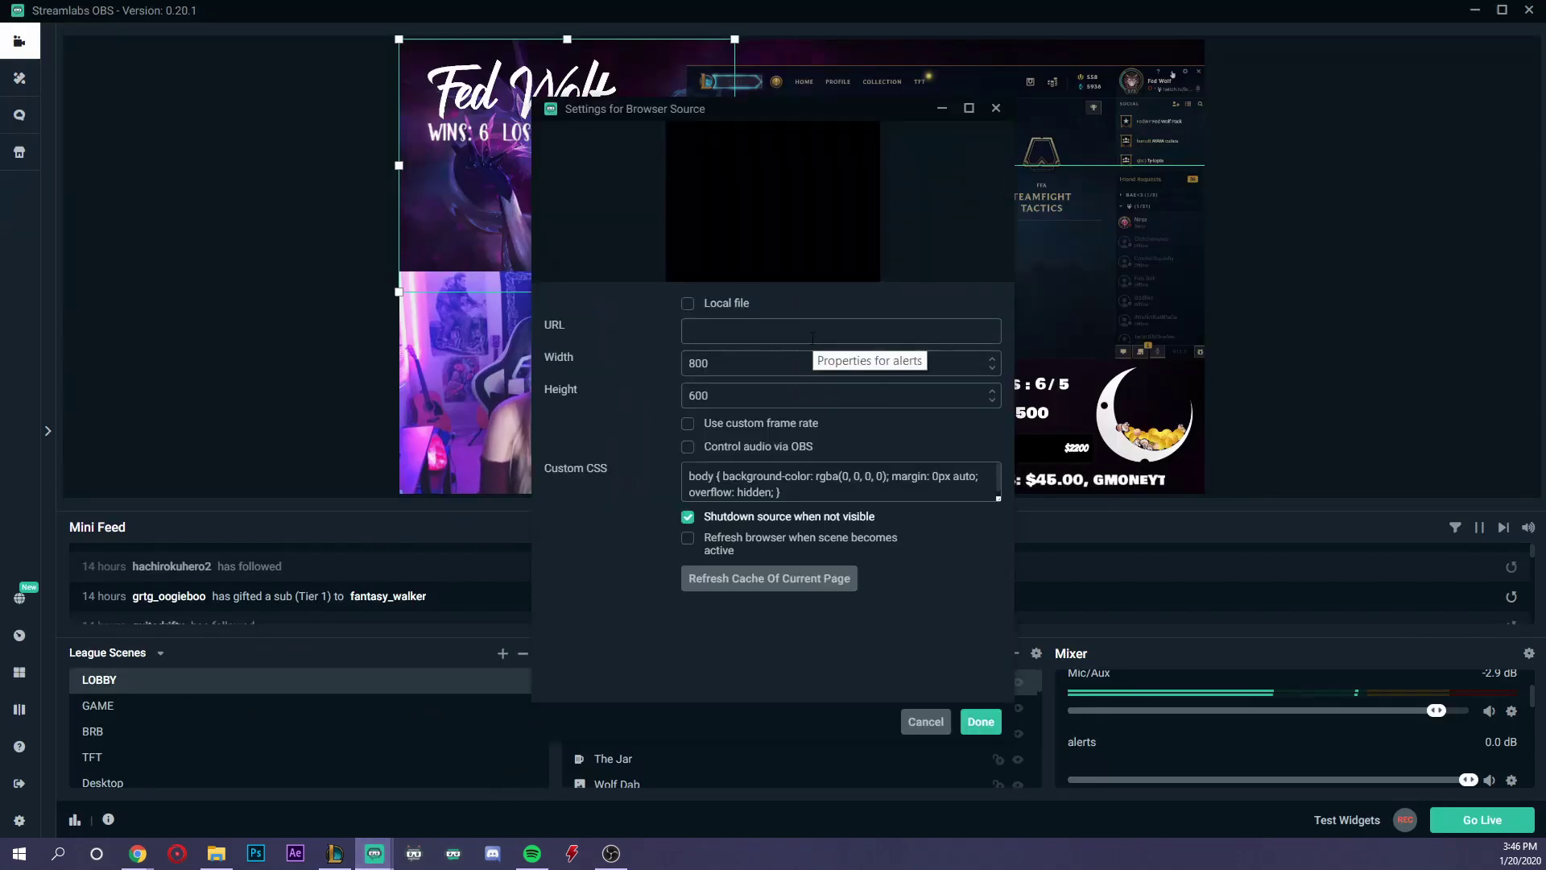
key(ctrl+v)
click(981, 721)
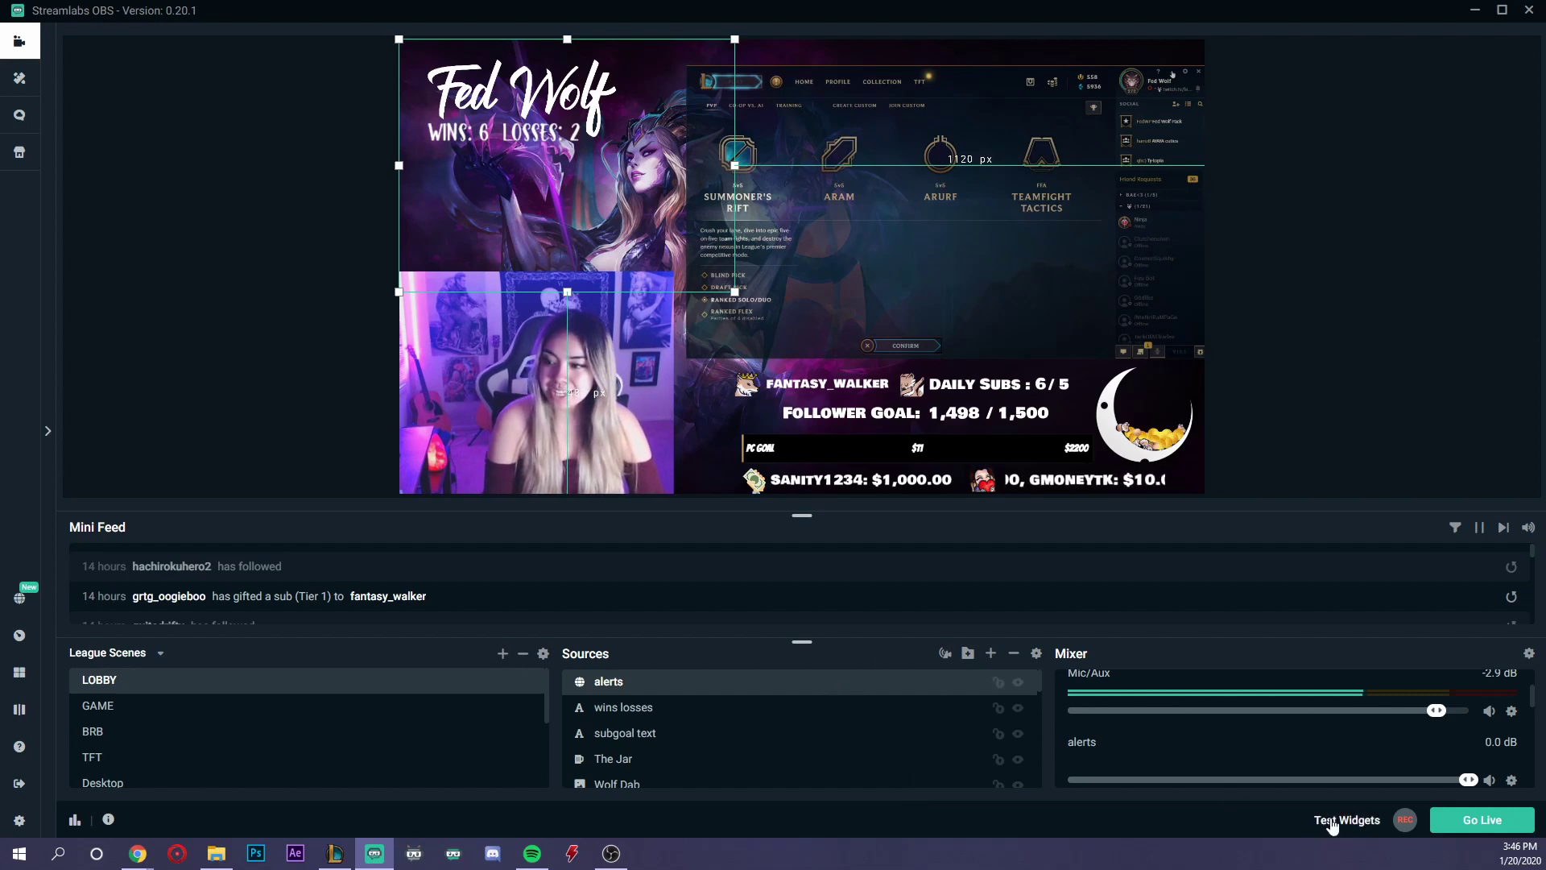
Fire a test follow alert, then delete the duplicate alerts source from the LOBBY scene.
mouse_move(1332, 825)
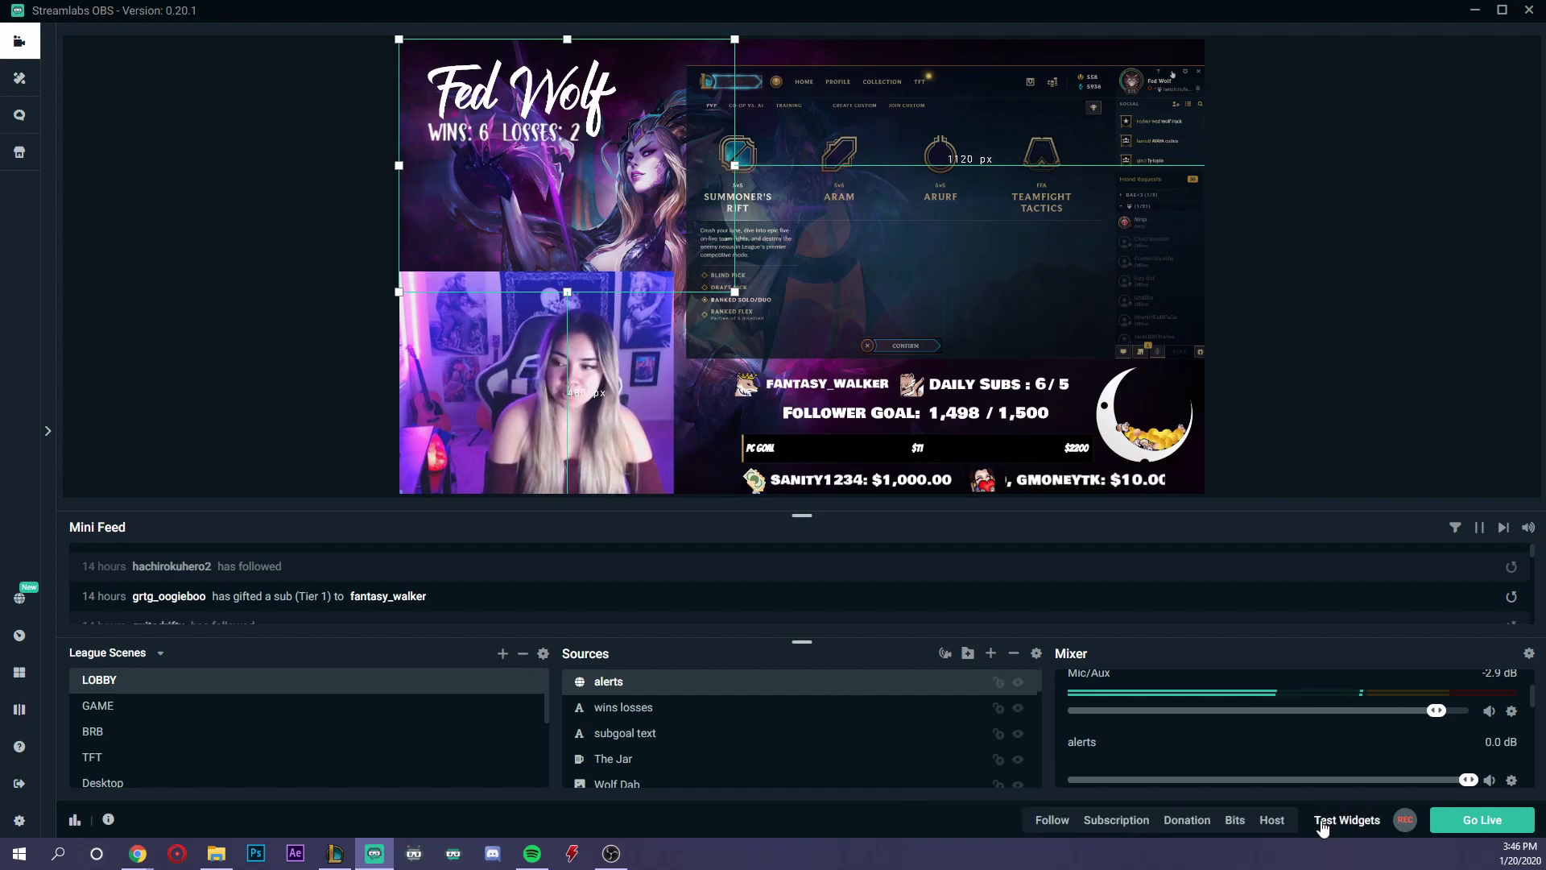
click(1051, 820)
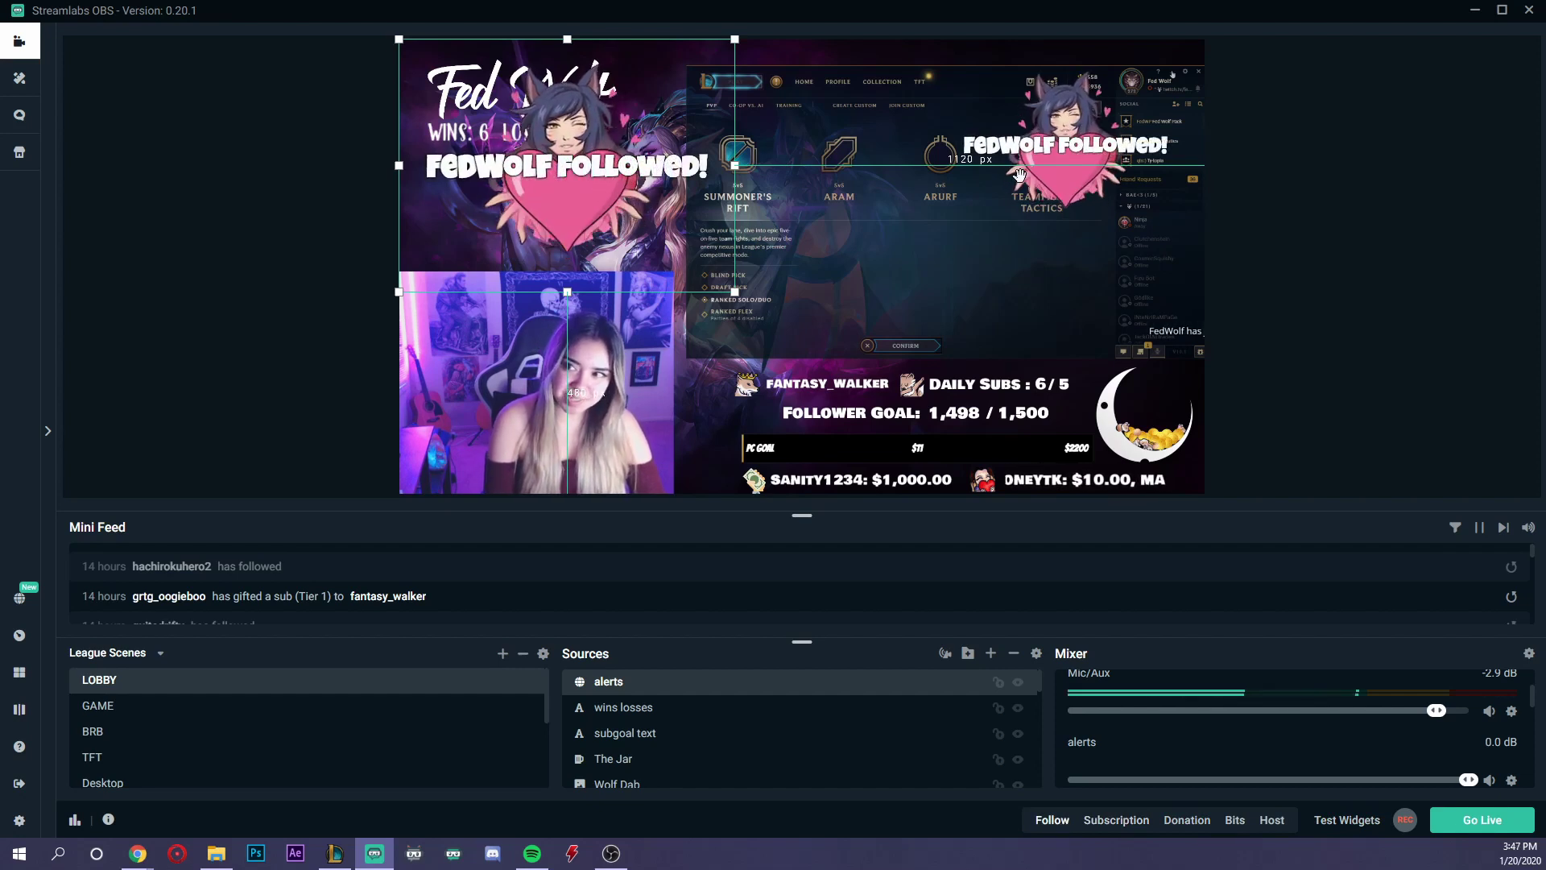
click(584, 161)
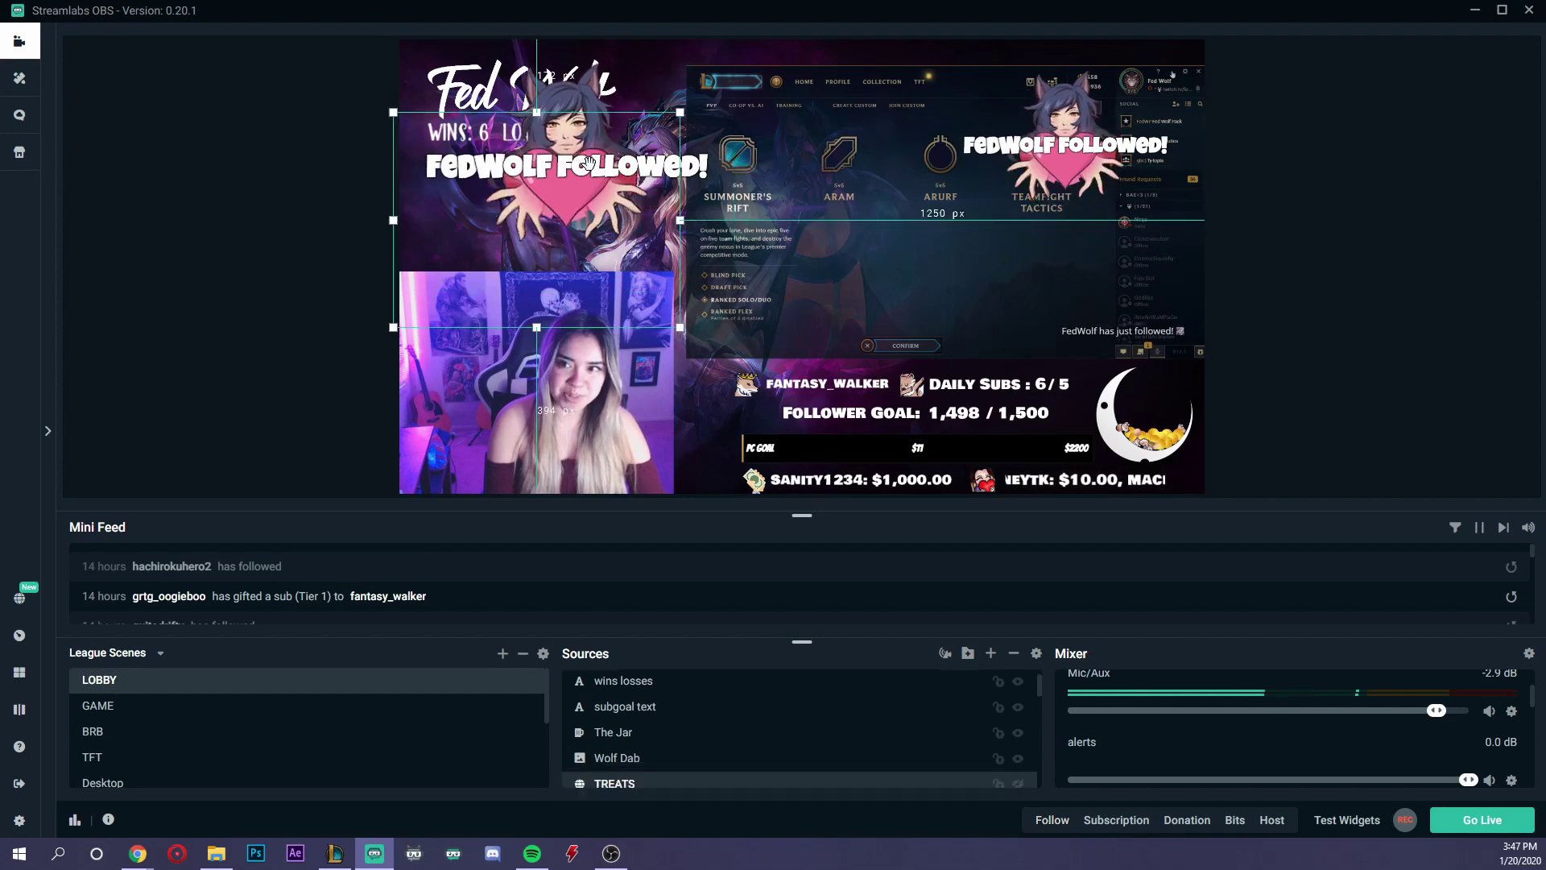
scroll(776, 728, up, 5)
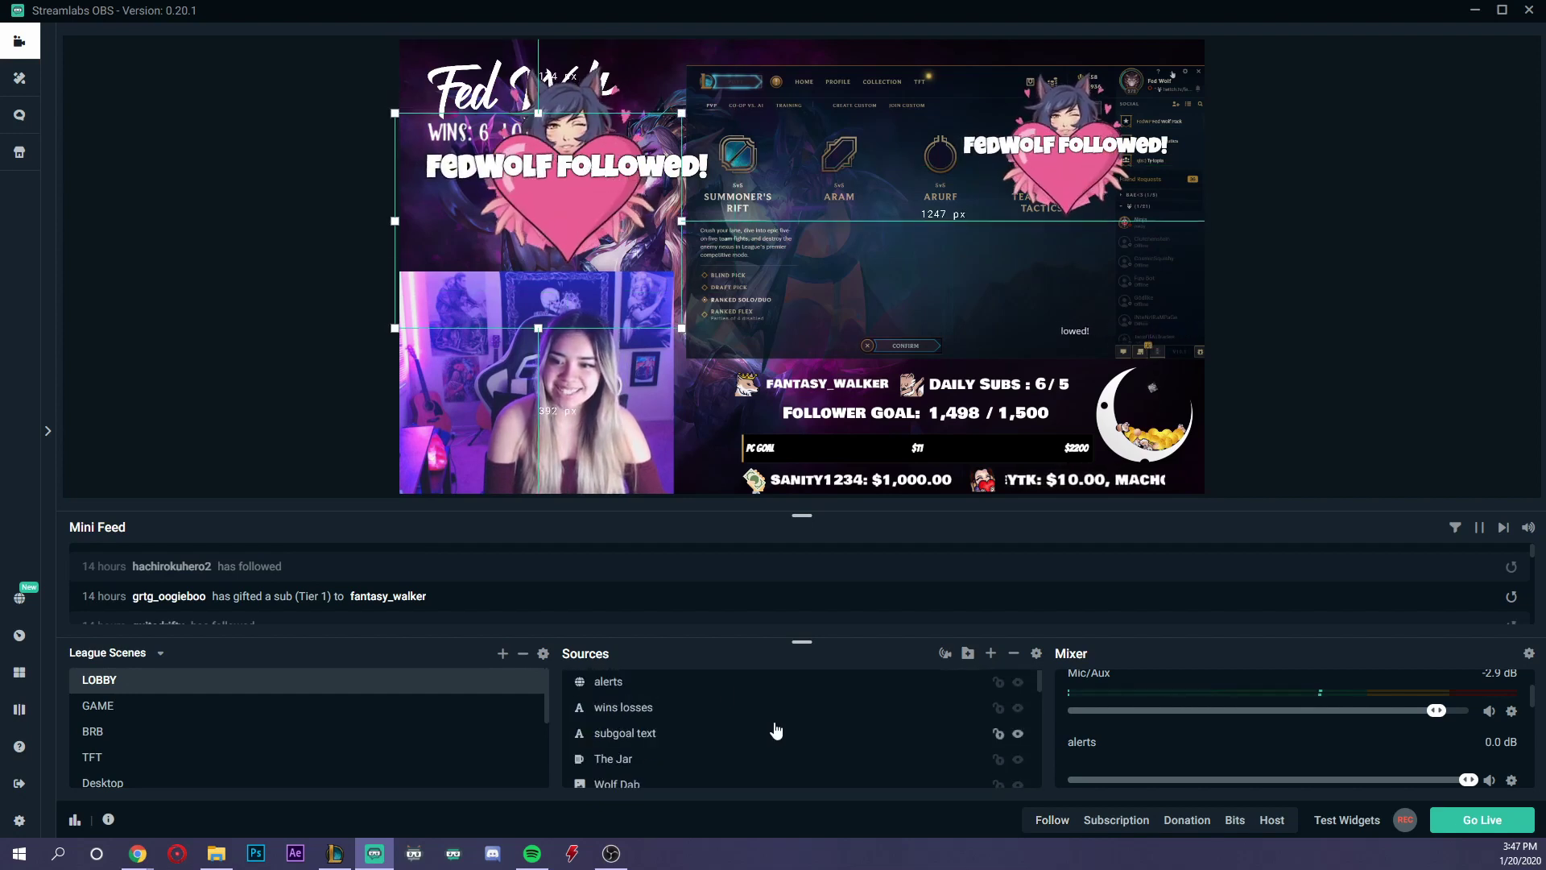
click(732, 682)
click(1014, 652)
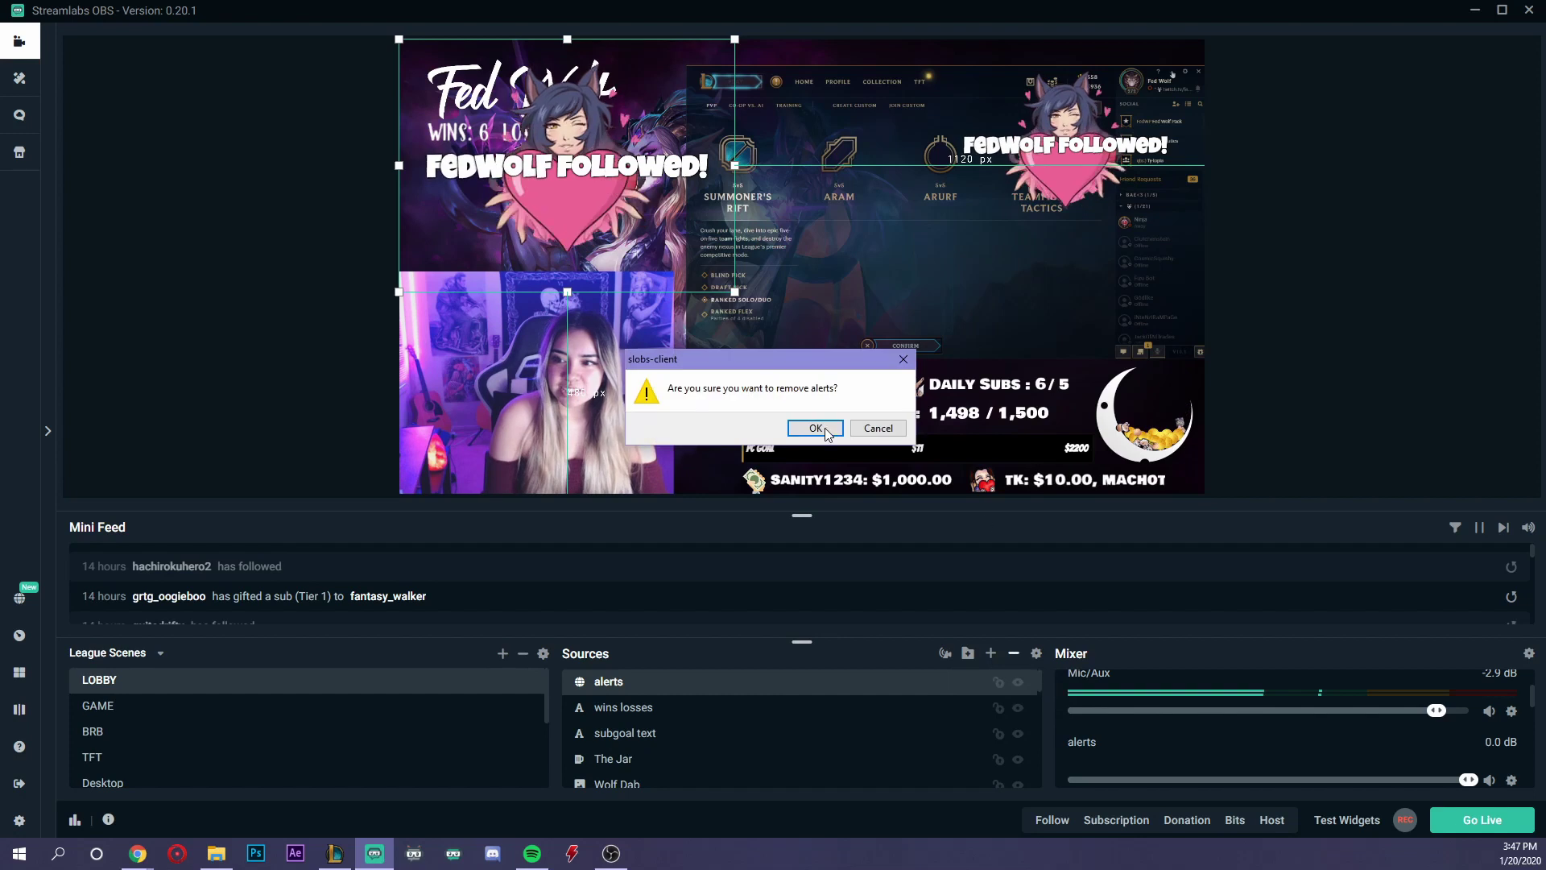
click(811, 429)
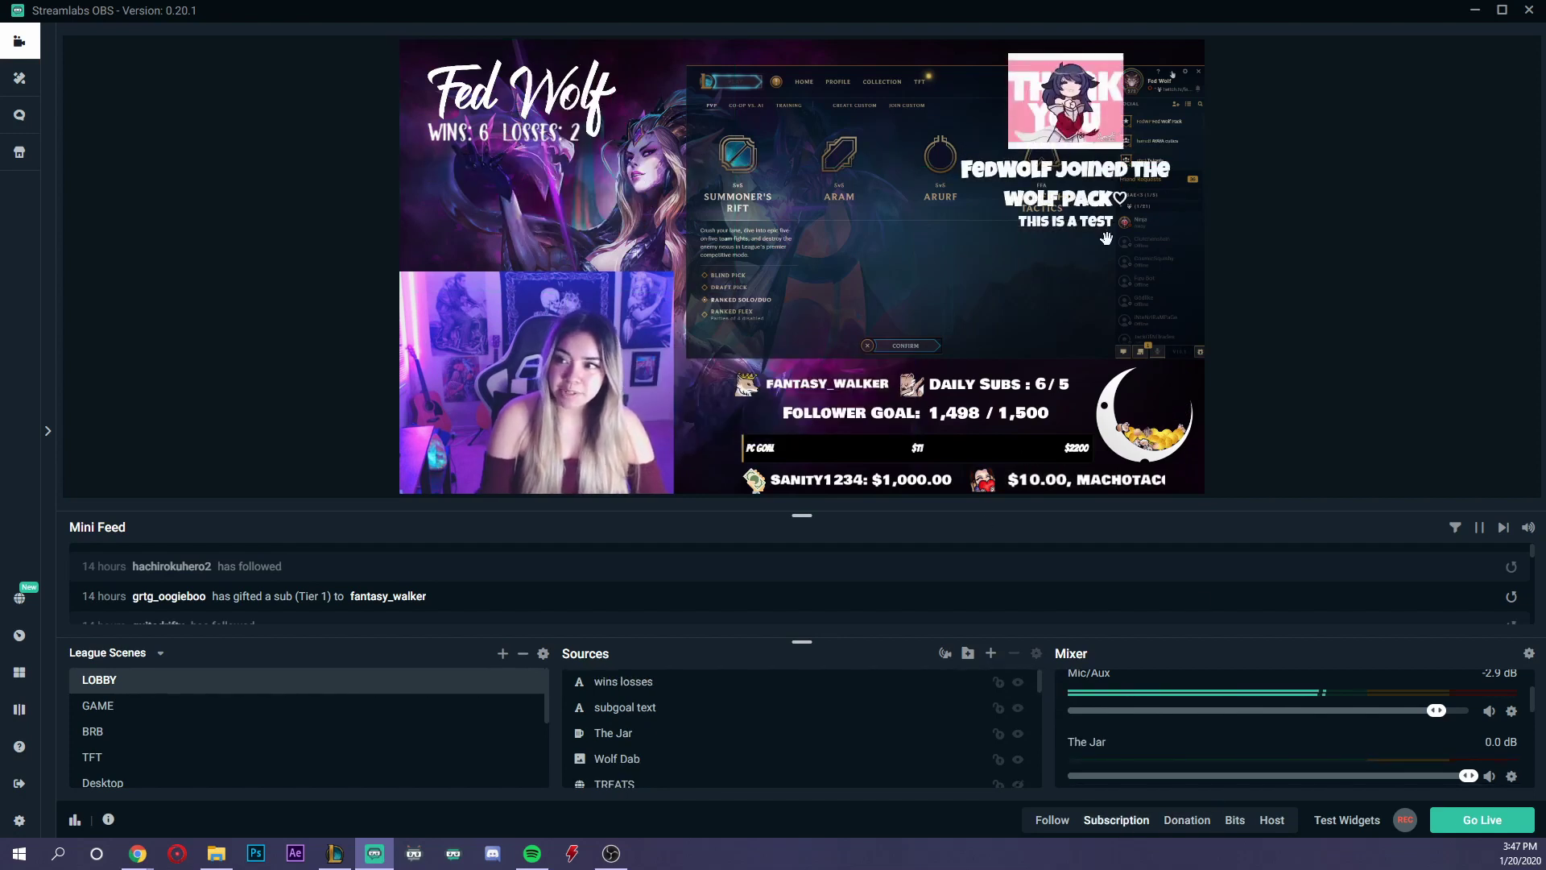
Fire test donation, bits and host alerts from Test Widgets.
click(1186, 819)
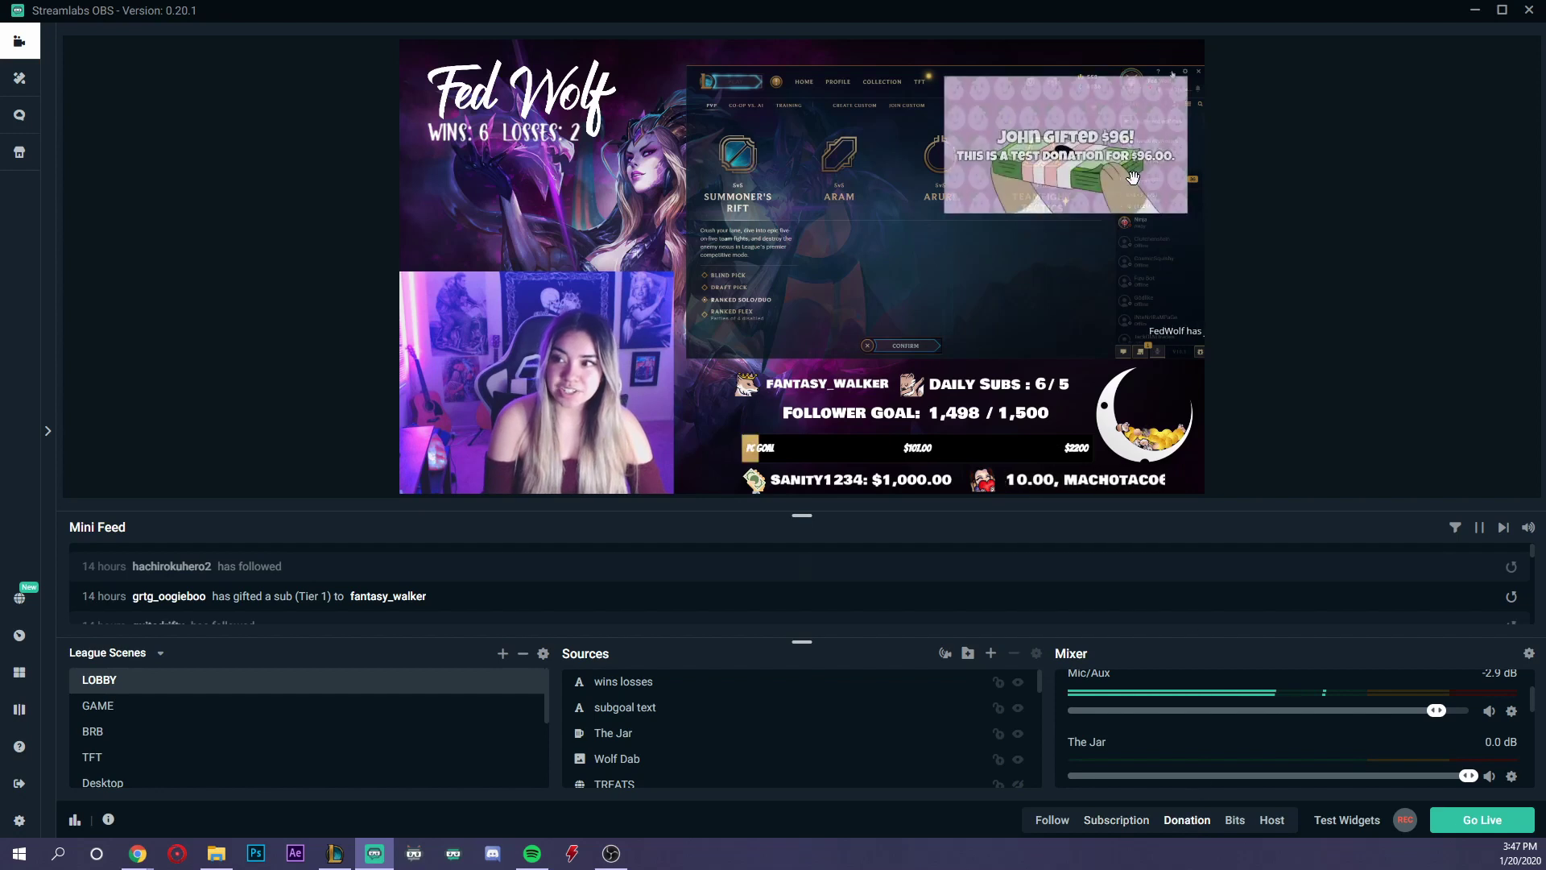
click(1234, 820)
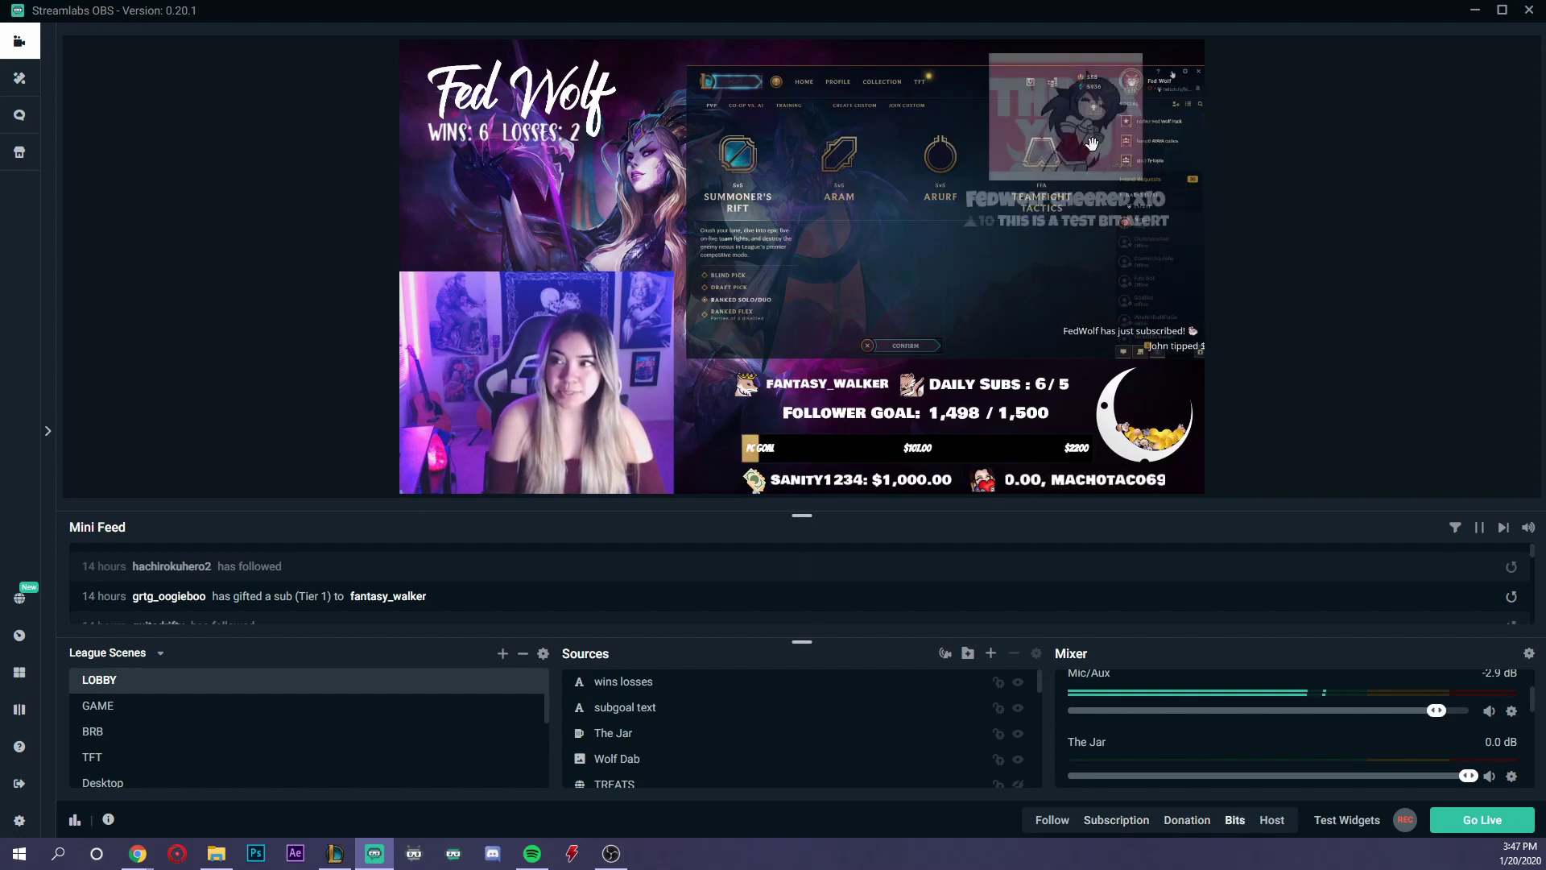
click(1271, 820)
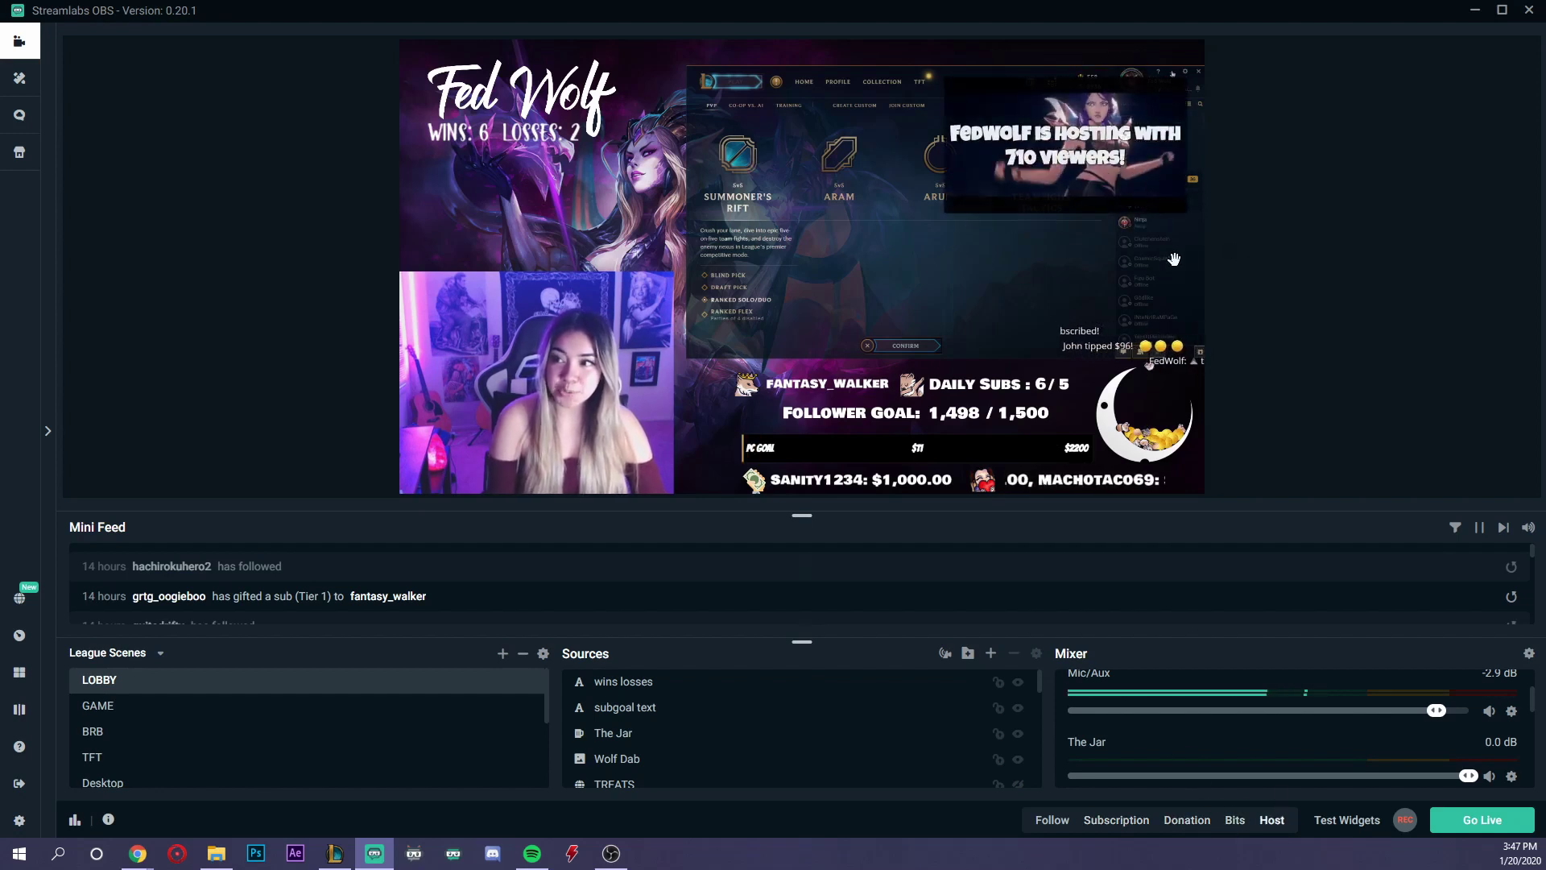